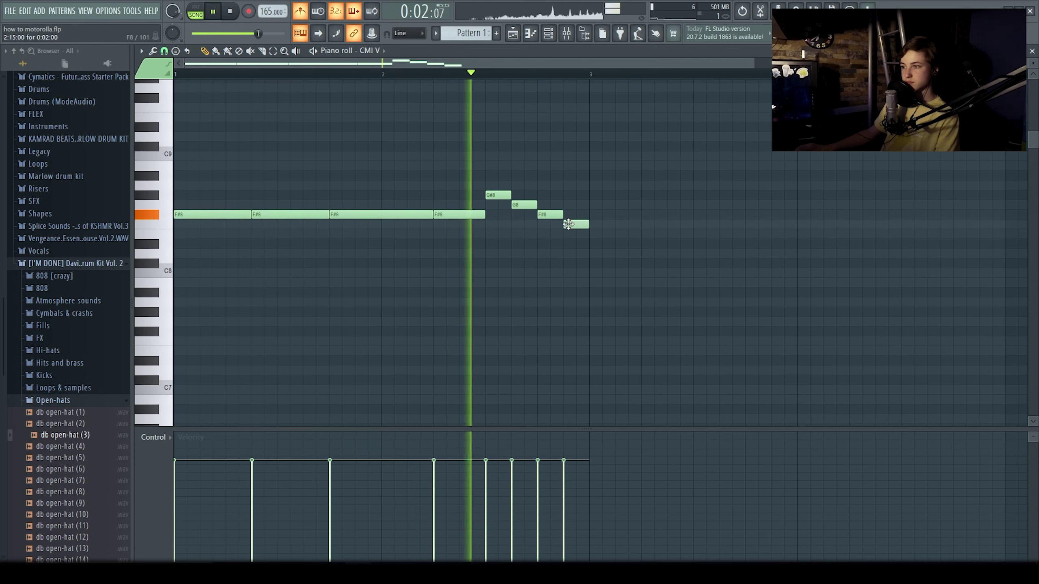
Shorten the last four notes of the CMI V melody and duplicate the two-bar phrase directly after itself
left_click(199, 14)
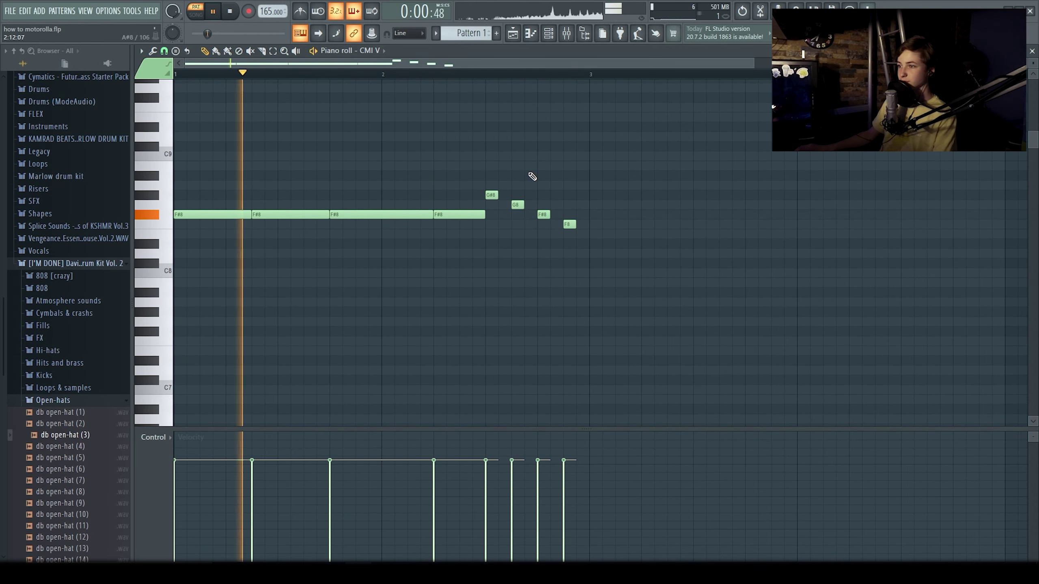
key("space")
key("ctrl+b")
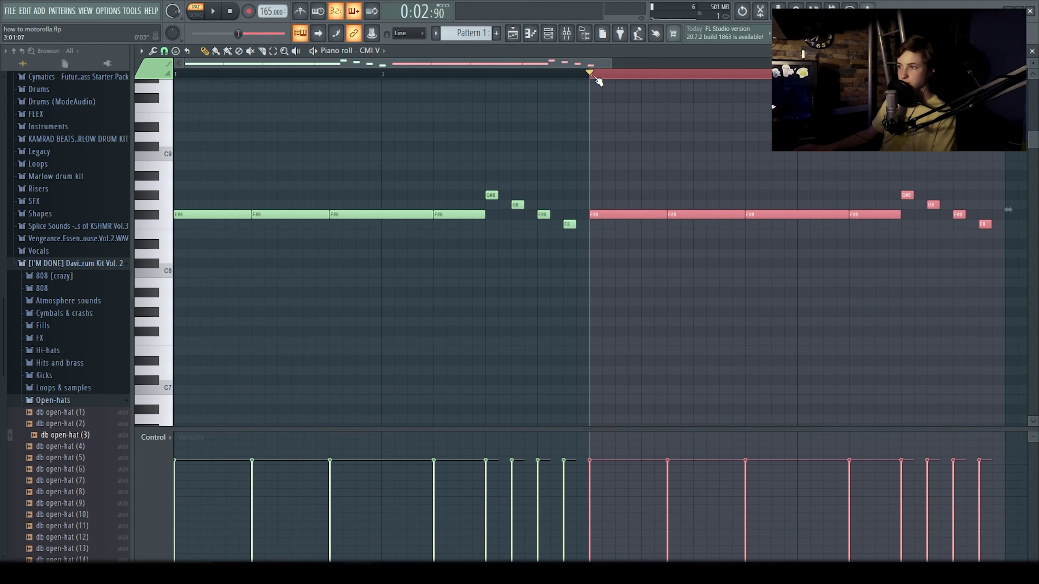
Replace the last four notes of the duplicated phrase in bar 4 with four consecutive B8 notes and play the result
double_click(595, 77)
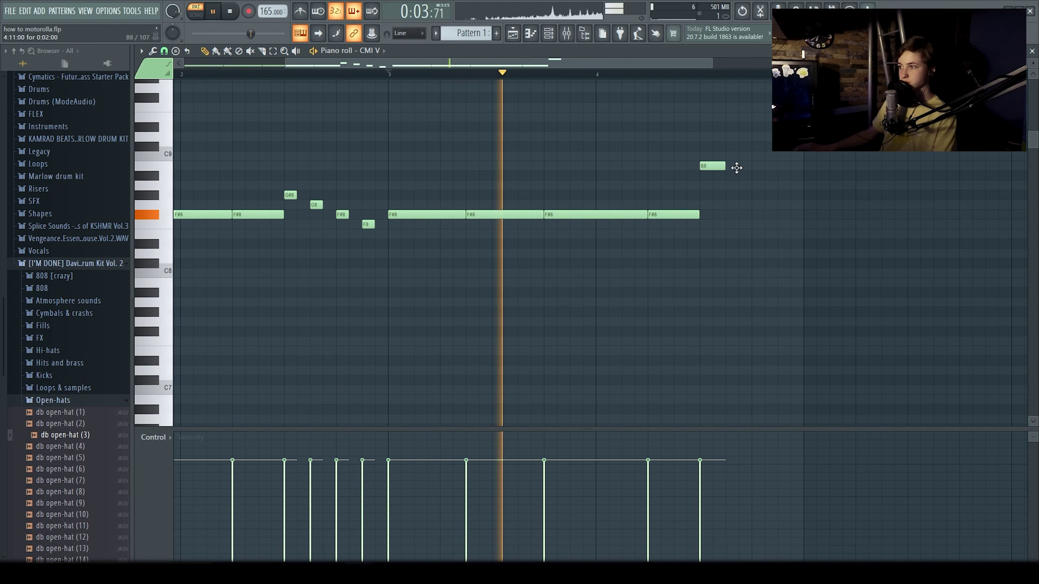
left_click(735, 166)
left_click(762, 168)
left_click(788, 167)
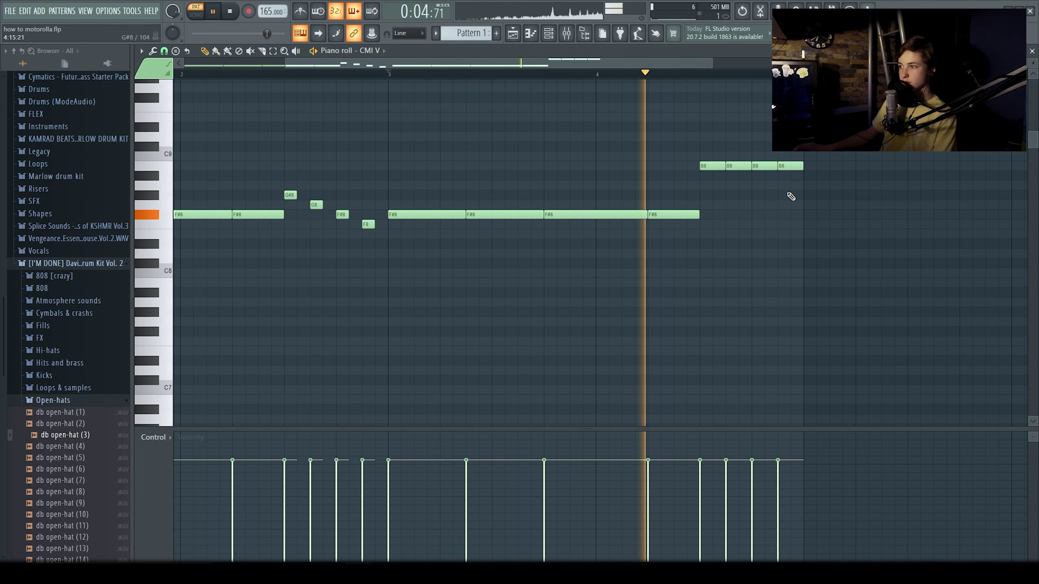
key("space")
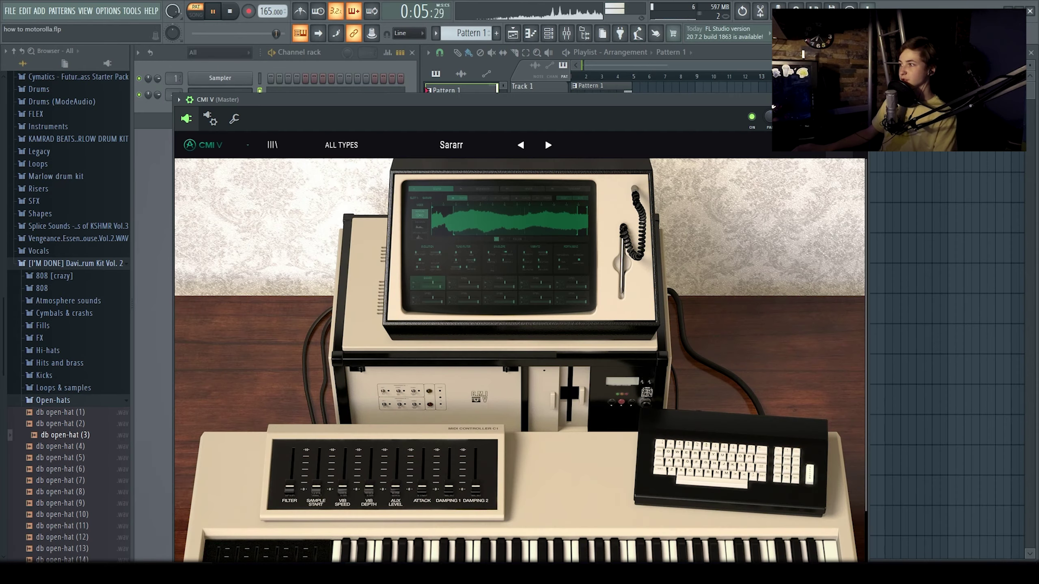
Add FabFilter Pro-Q 3 to the CMI V mixer track and cut the resonant peaks from about 3125 Hz upward with bell bands
key("F9")
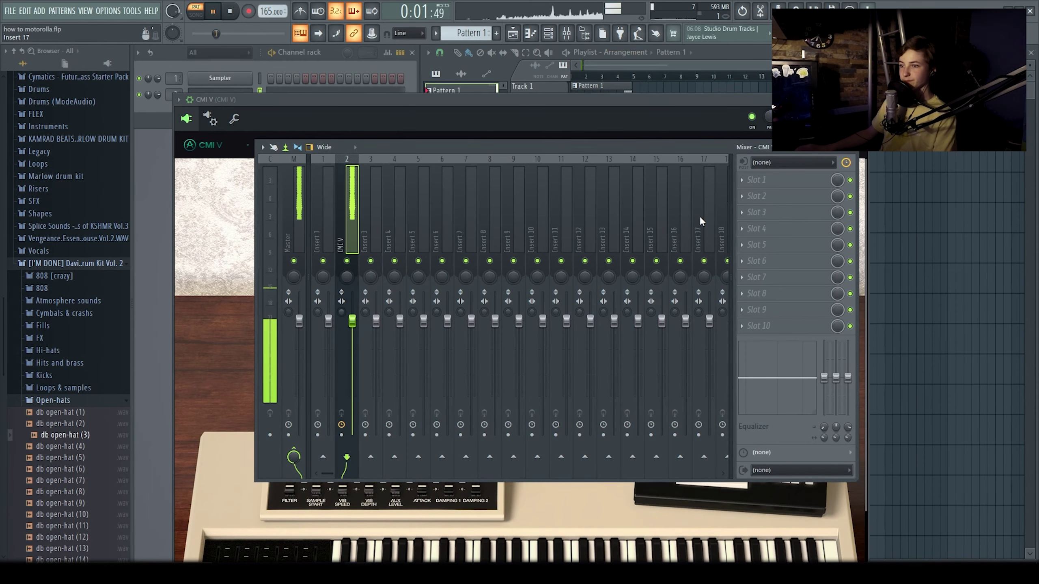
left_click(741, 179)
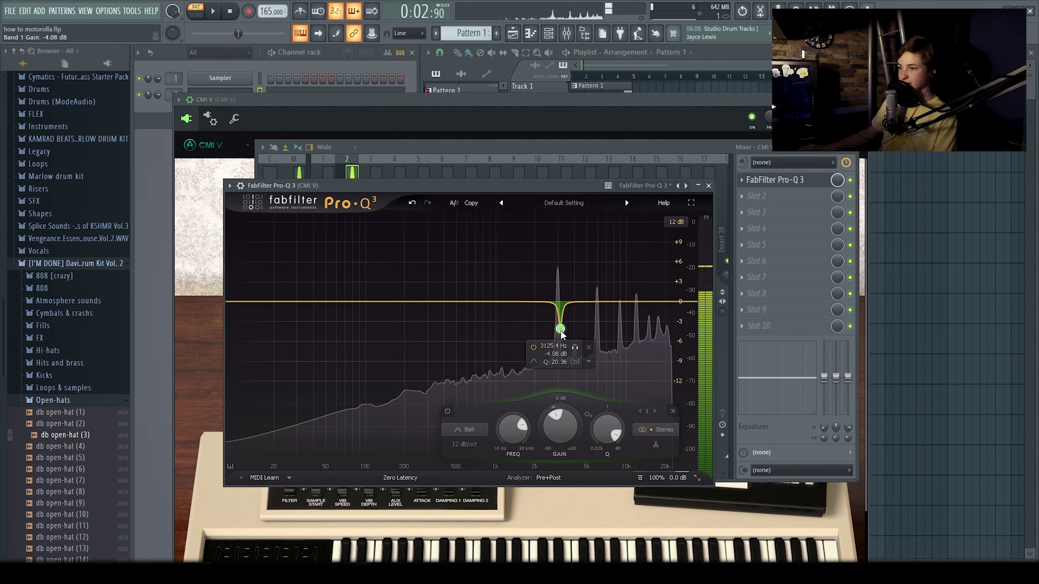
left_click_drag(559, 330, 575, 312)
scroll(597, 314, "up", 10)
scroll(576, 308, "up", 8)
left_click_drag(639, 303, 640, 306)
scroll(639, 306, "down", 3)
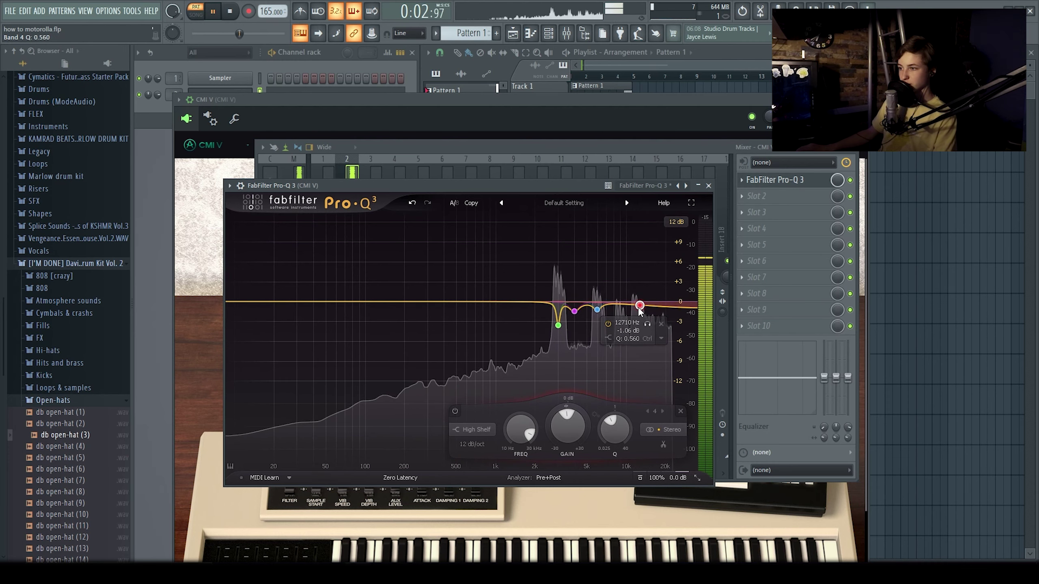
left_click(662, 324)
Add a slight bell cut on the uppermost resonant peak of the CMI V equalizer curve and adjust its width
left_click_drag(512, 302, 636, 307)
scroll(513, 306, "up", 5)
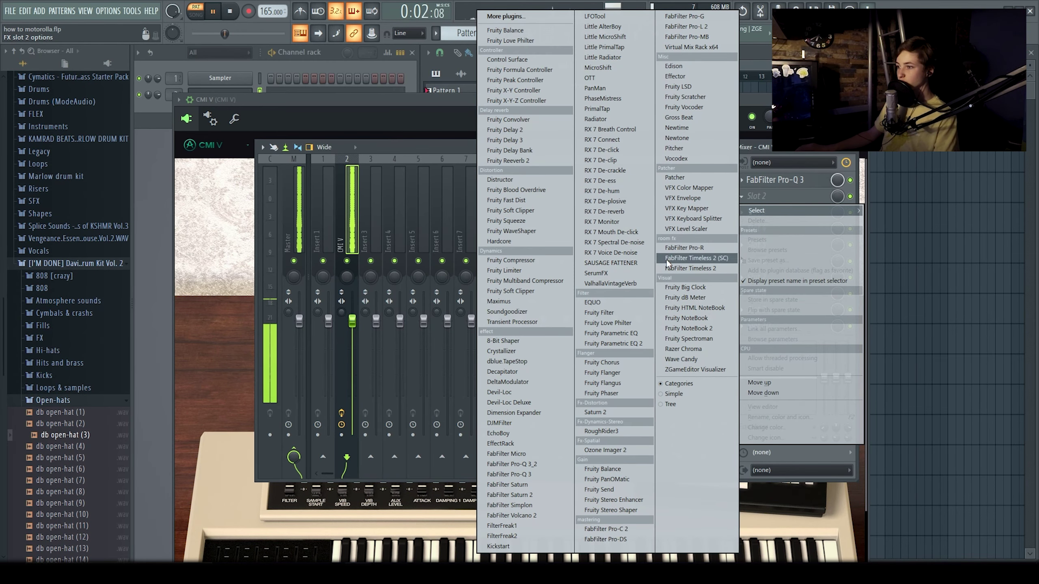
Add ValhallaVintageVerb to the second effect slot with a 21.6 % mix and 320 Hz low cut, and adjust its decay
left_click(611, 283)
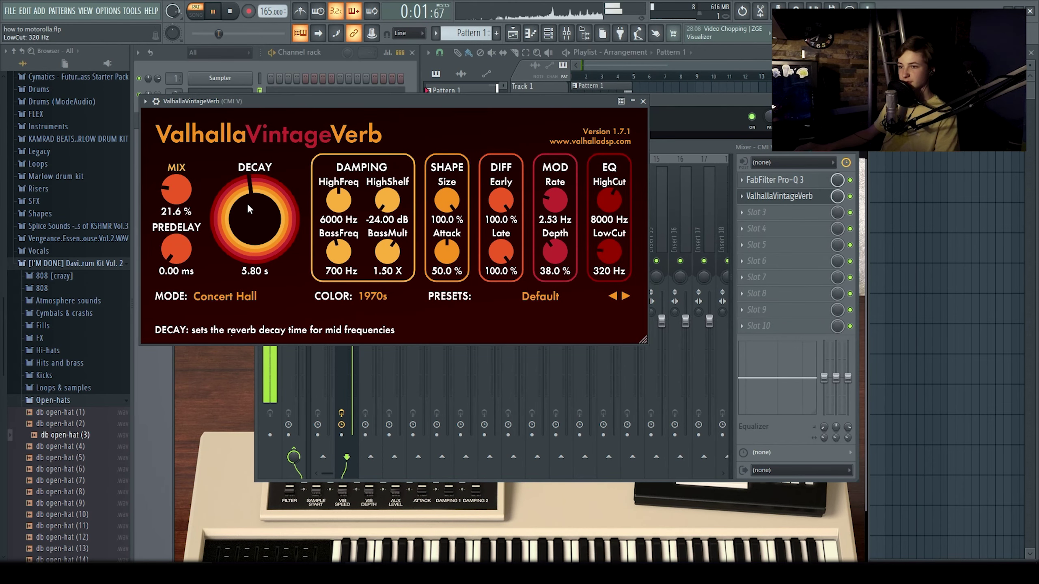
left_click_drag(246, 203, 248, 211)
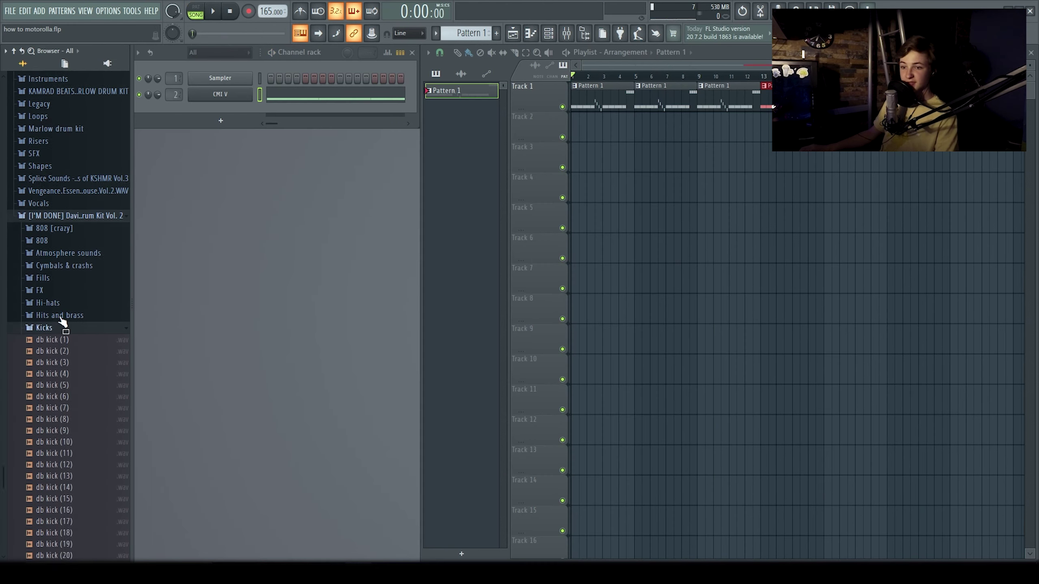
Preview [AOM] GodSpeed Kick from the Marlow drum kit's Kicks folder and add it to the channel rack as a new channel
left_click(62, 325)
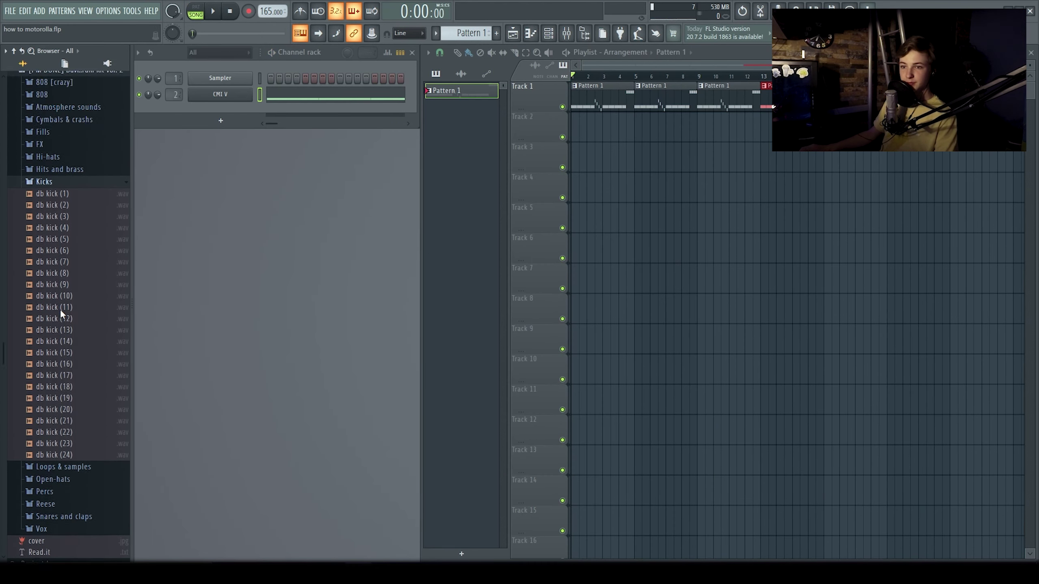
scroll(61, 313, "up", 7)
left_click(47, 245)
scroll(48, 279, "down", 5)
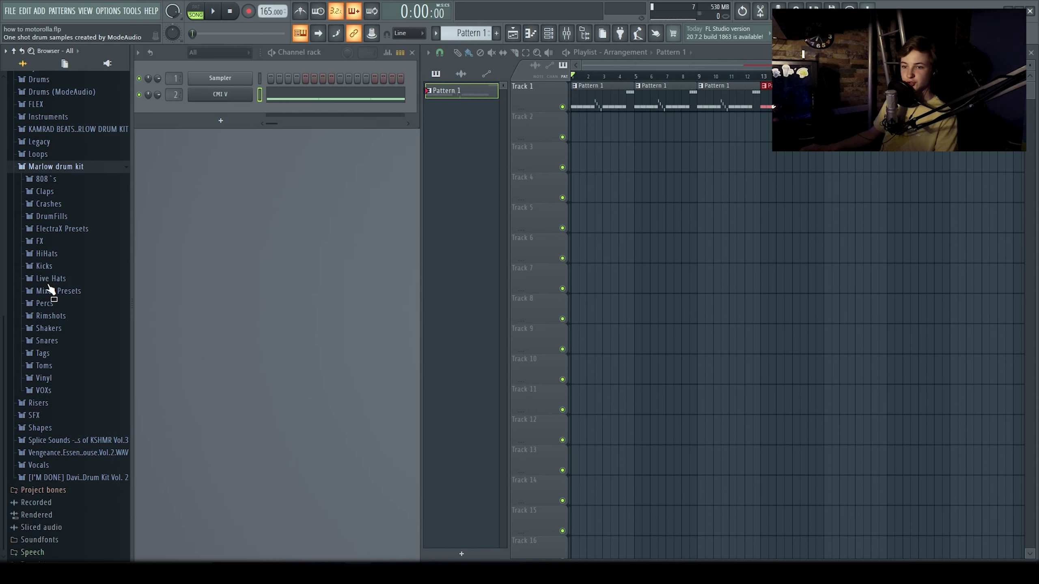
left_click(45, 259)
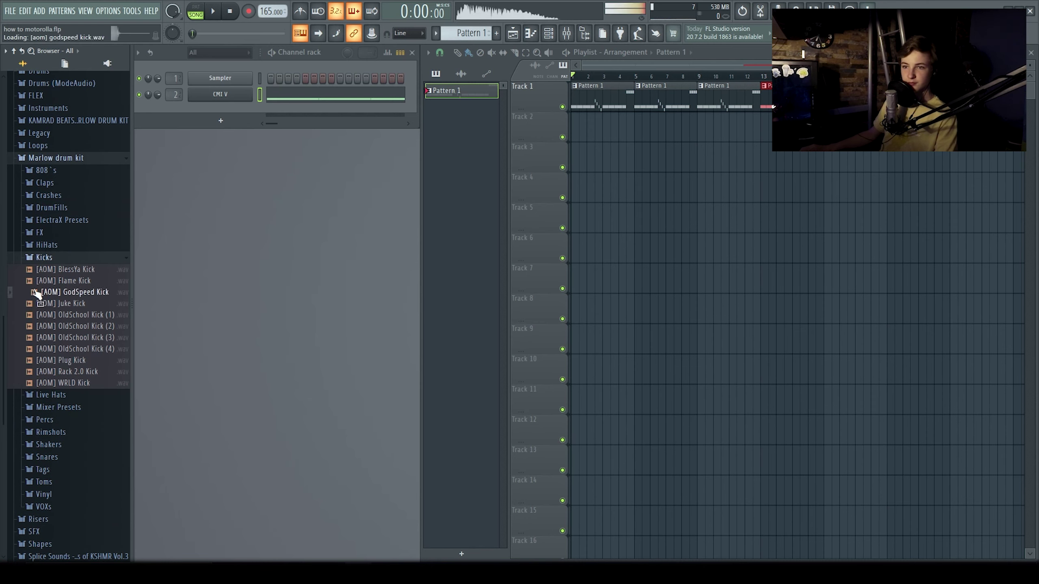
key("space")
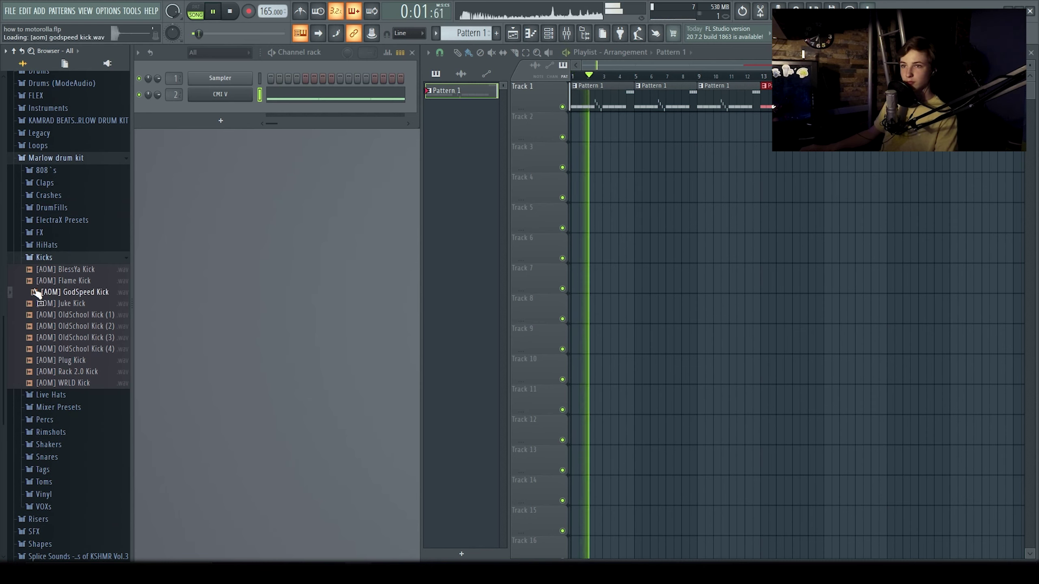
left_click_drag(36, 293, 259, 113)
key("space")
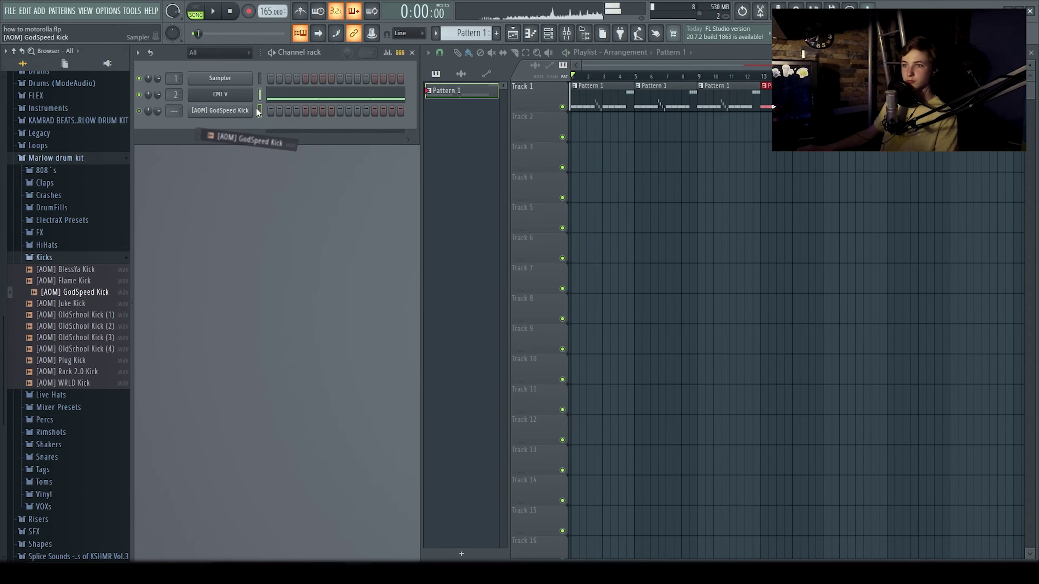
Create a two-bar "kick" pattern of eight F#4 GodSpeed Kick notes, ending with four consecutive hits, and play it
left_click(566, 35)
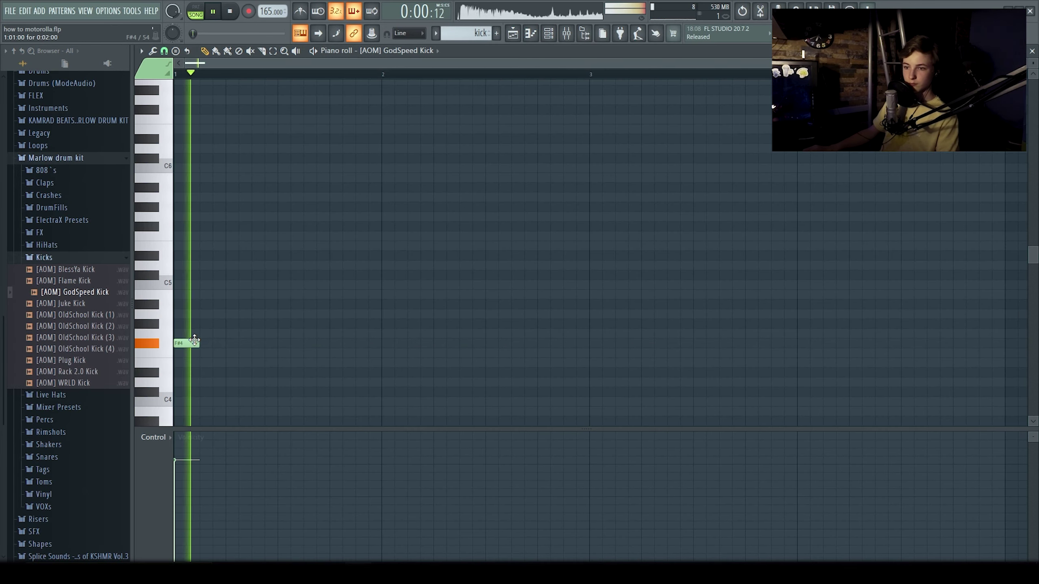
key("space")
key("space")
key("space")
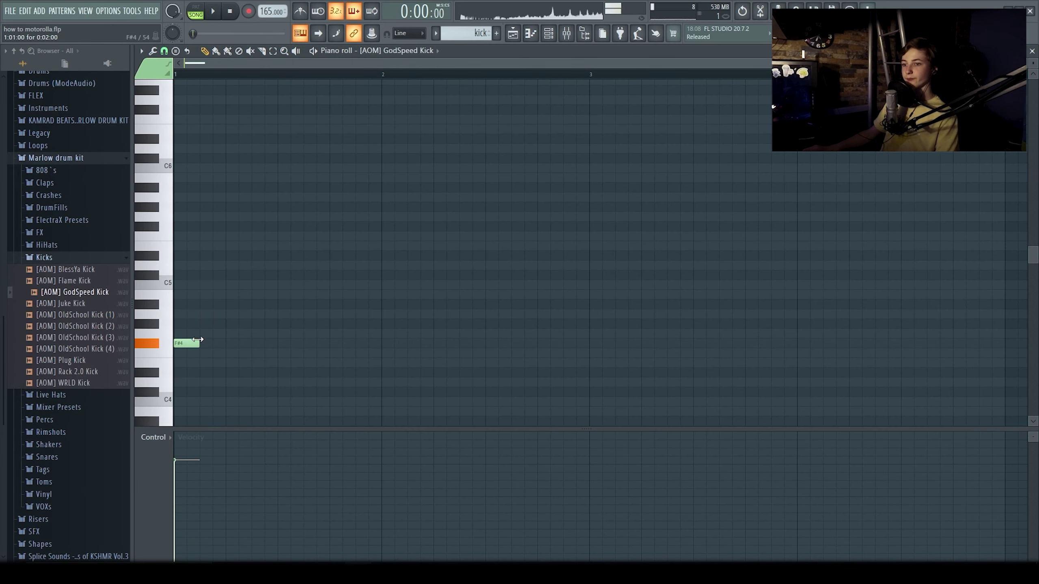
key("space")
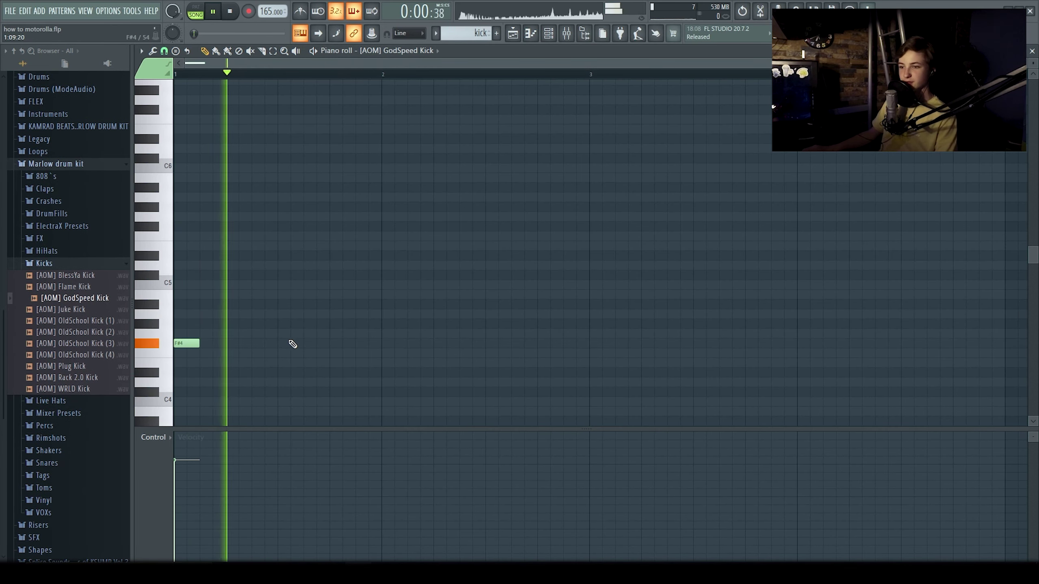
left_click(262, 344)
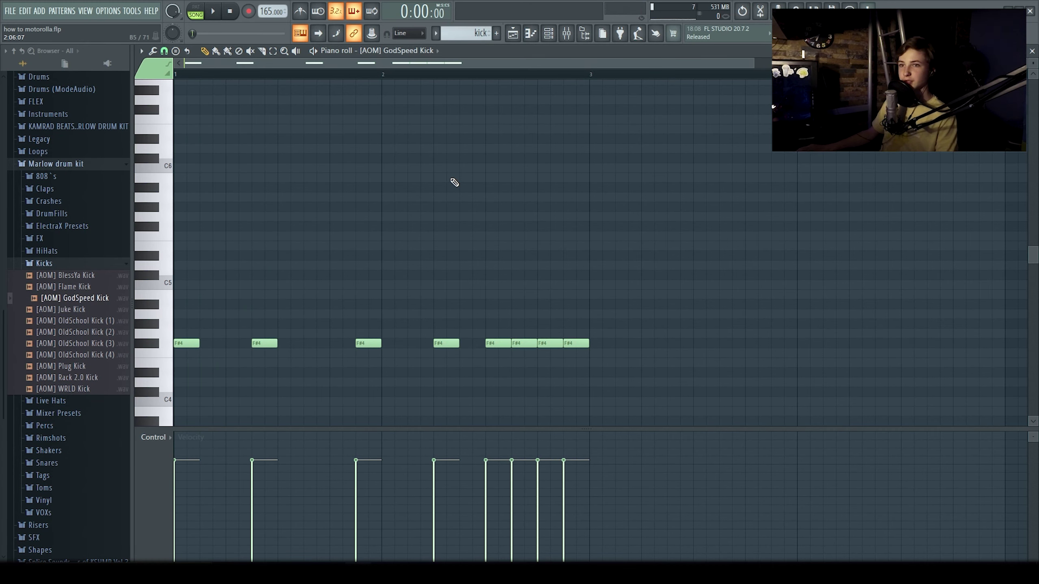
key("space")
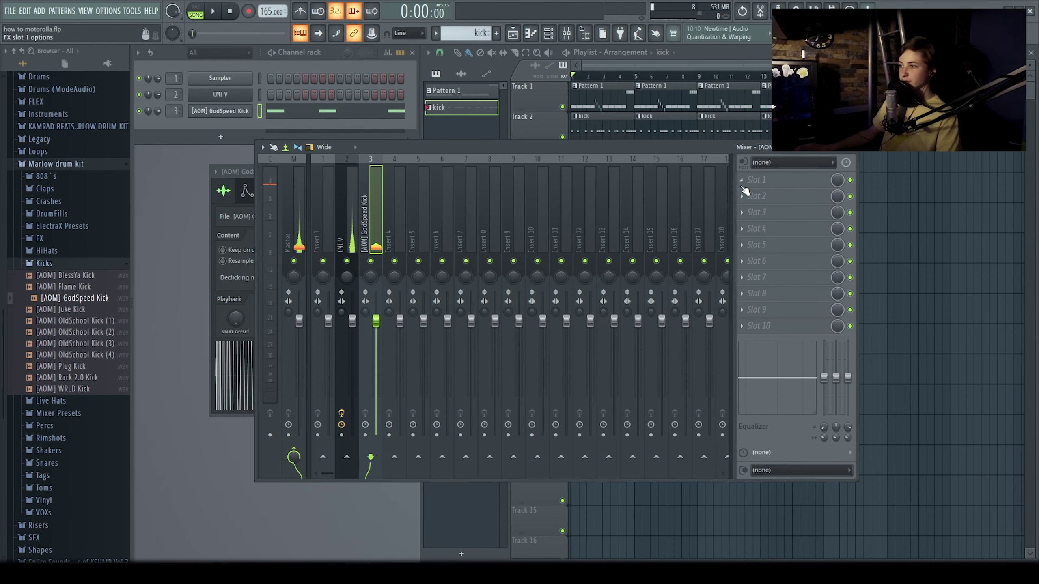
Add Fruity WaveShaper to the first effect slot of the GodSpeed Kick mixer track and bend its curve upward
left_click(744, 189)
left_click(527, 231)
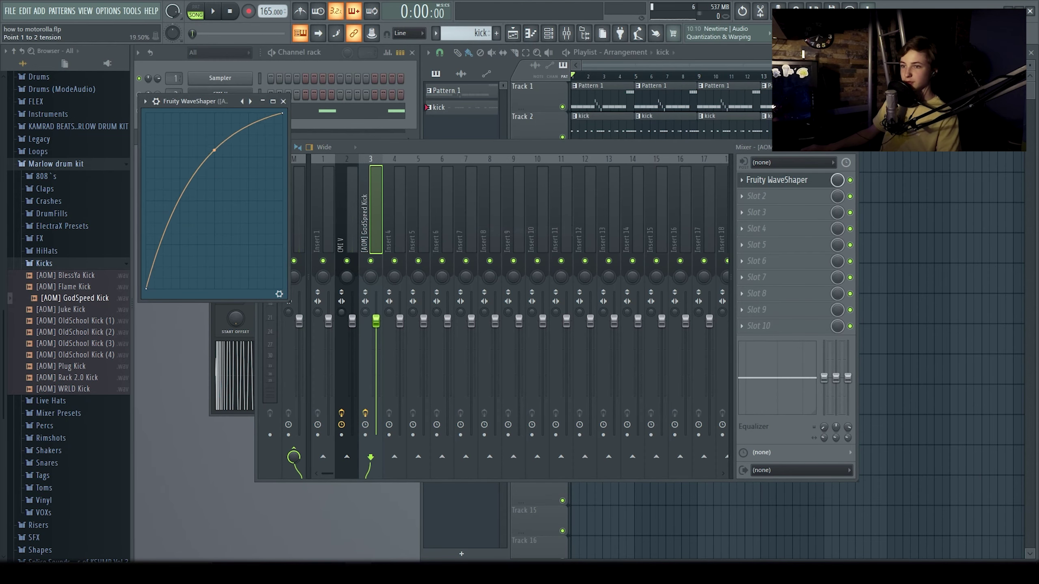
key("space")
left_click_drag(213, 150, 214, 113)
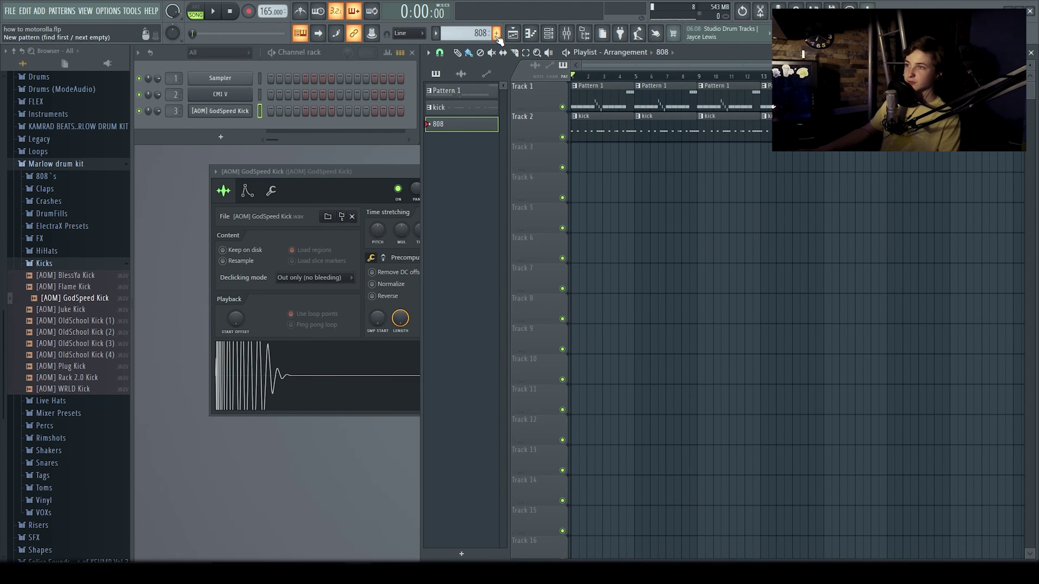
Add Fruity Peak Controller to the second effect slot of the GodSpeed Kick mixer track
left_click(566, 34)
left_click(351, 216)
left_click(374, 216)
left_click(761, 197)
left_click(496, 80)
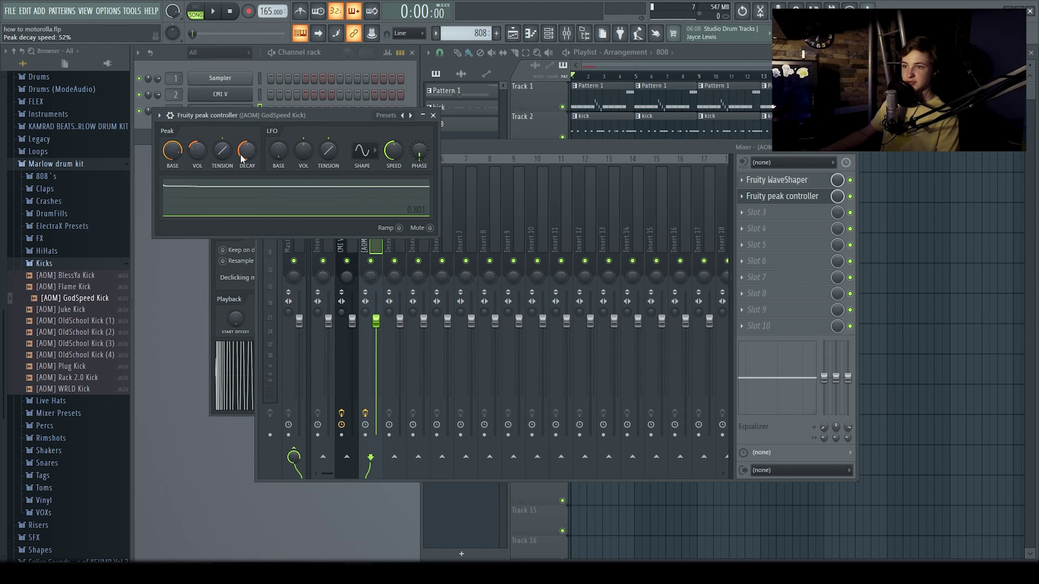
Adjust the peak decay and peak tension of the Fruity Peak Controller while the song plays
key("space")
left_click_drag(241, 155, 243, 142)
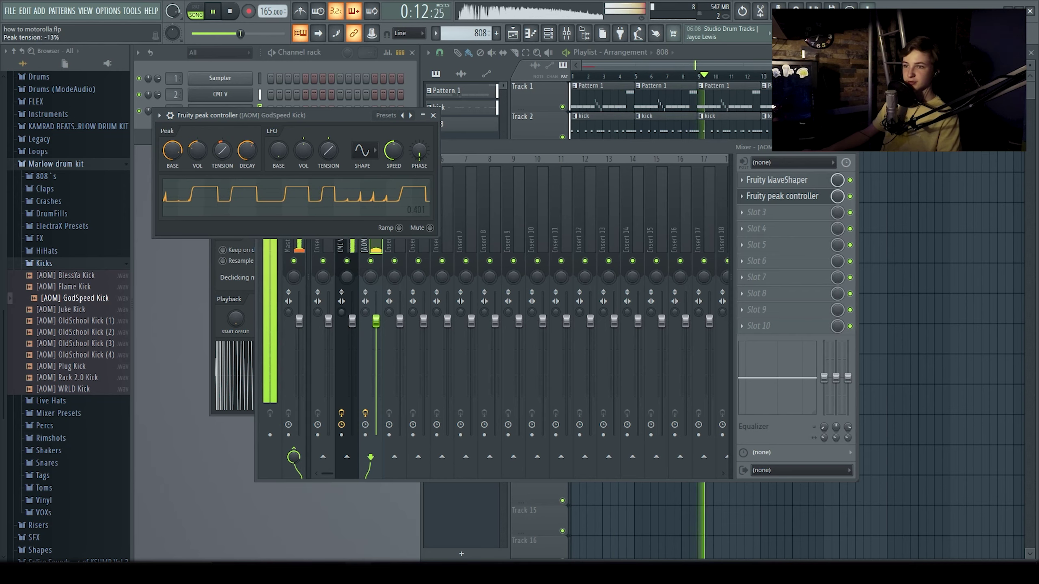
left_click_drag(222, 150, 222, 114)
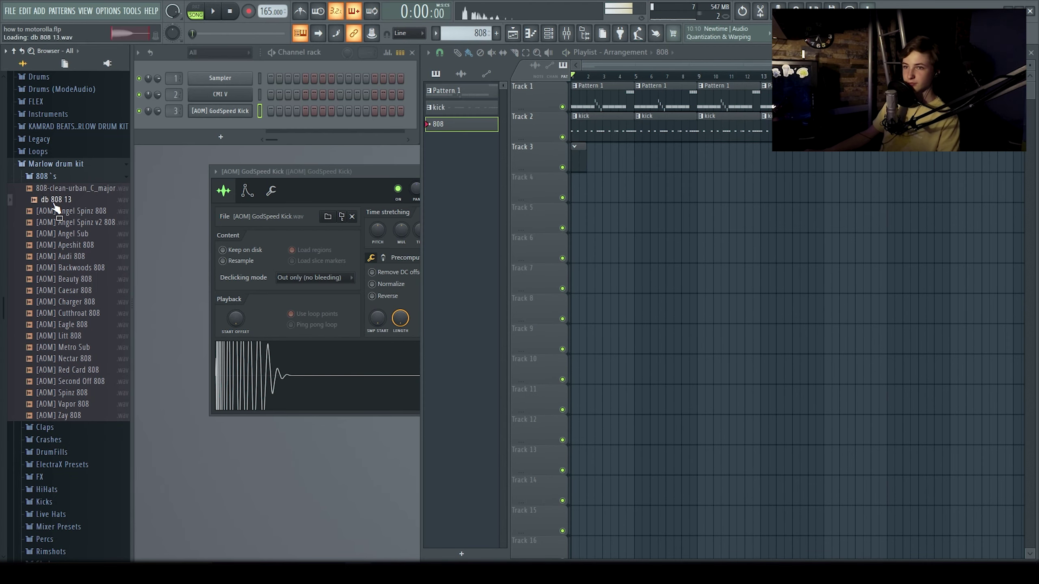
Preview the Marlow drum kit's 808 samples and add 808-clean-urban_C_major to the channel rack
left_click_drag(58, 236, 72, 323)
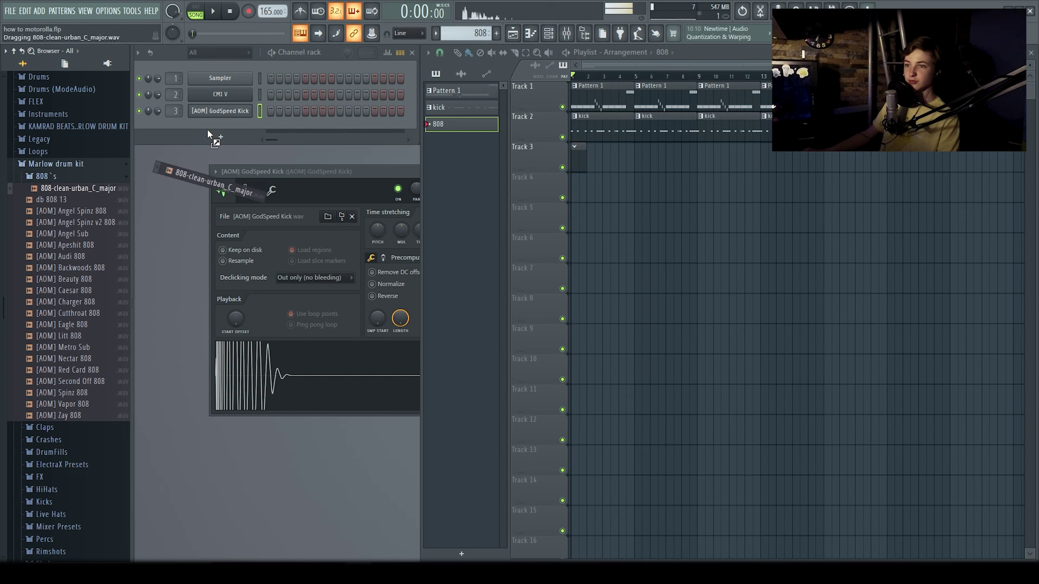
left_click_drag(207, 128, 208, 130)
Write a four-bar 808 bassline mainly on F#4, with B5, F#5, C5 and A4 ending bar 2 and A4, F#5, F#5 ending bar 4
left_click(530, 33)
left_click(415, 51)
left_click(408, 102)
left_click(1031, 52)
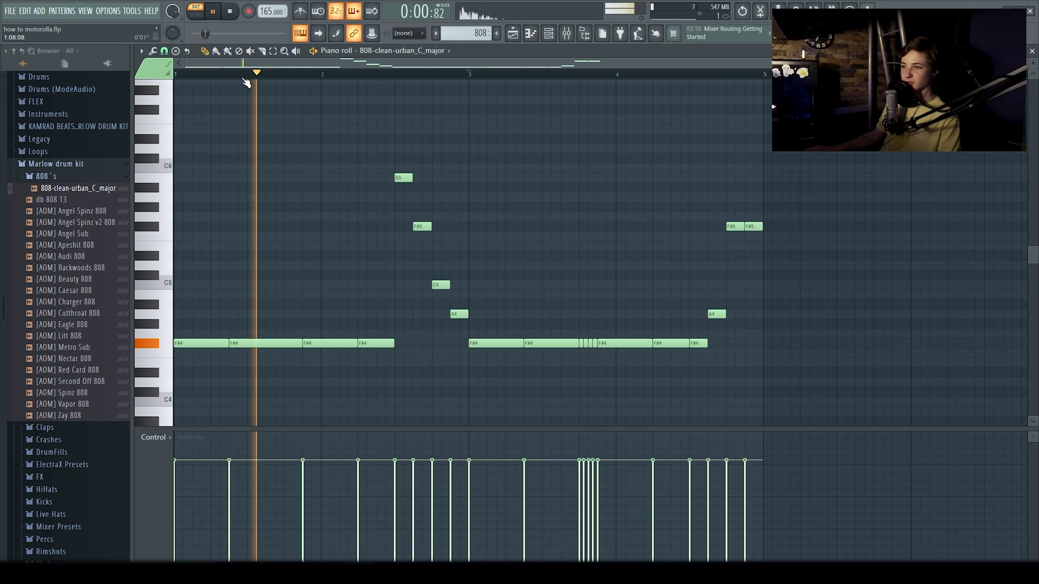
Stop playback and undo the velocity edits on the 808 notes
key("space")
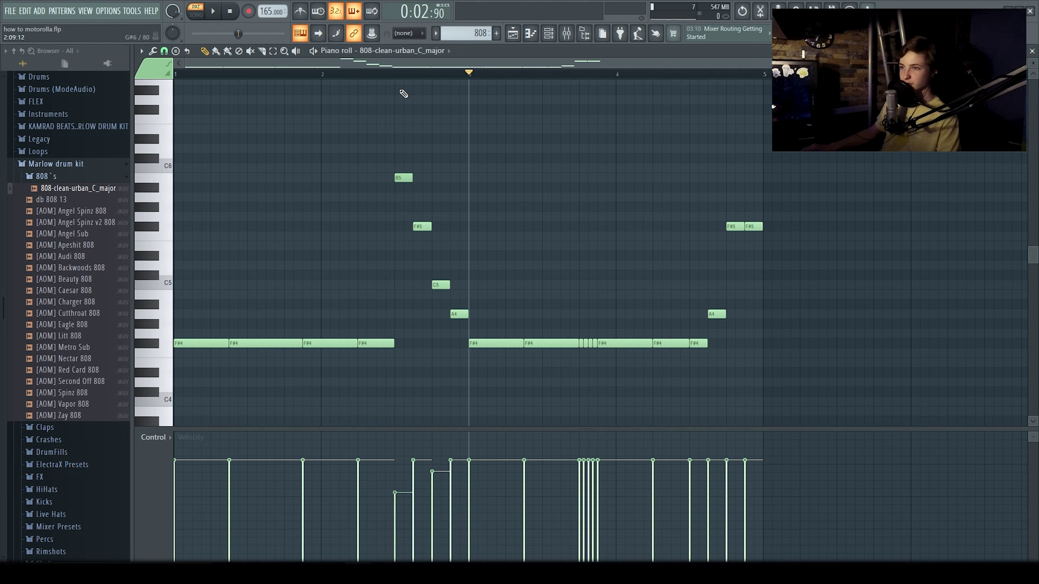
key("ctrl+z")
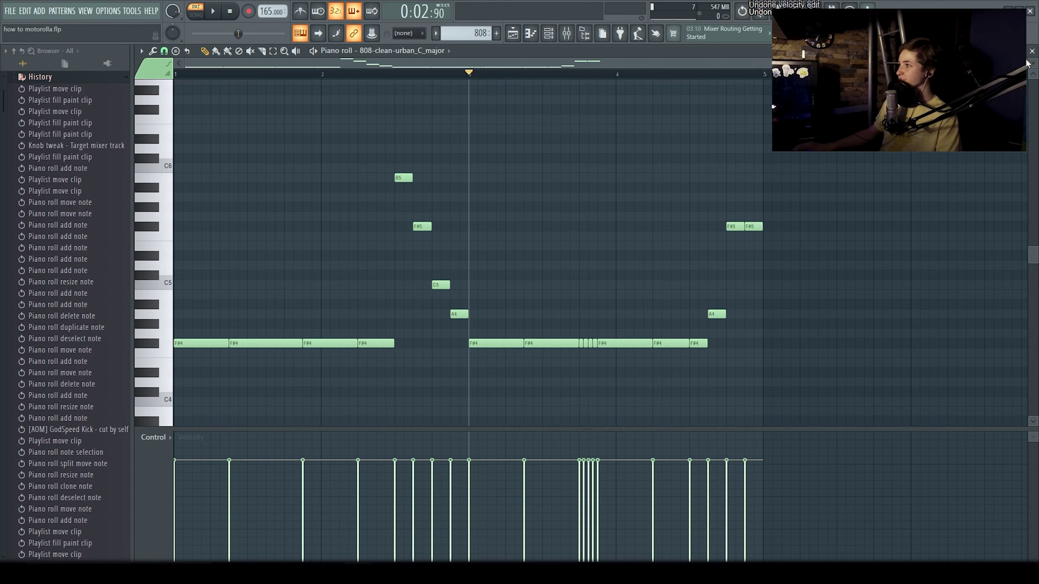
Add FabFilter Pro-Q 3 to the first effect slot of the 808 mixer track, keeping its Default Setting preset
key("F7")
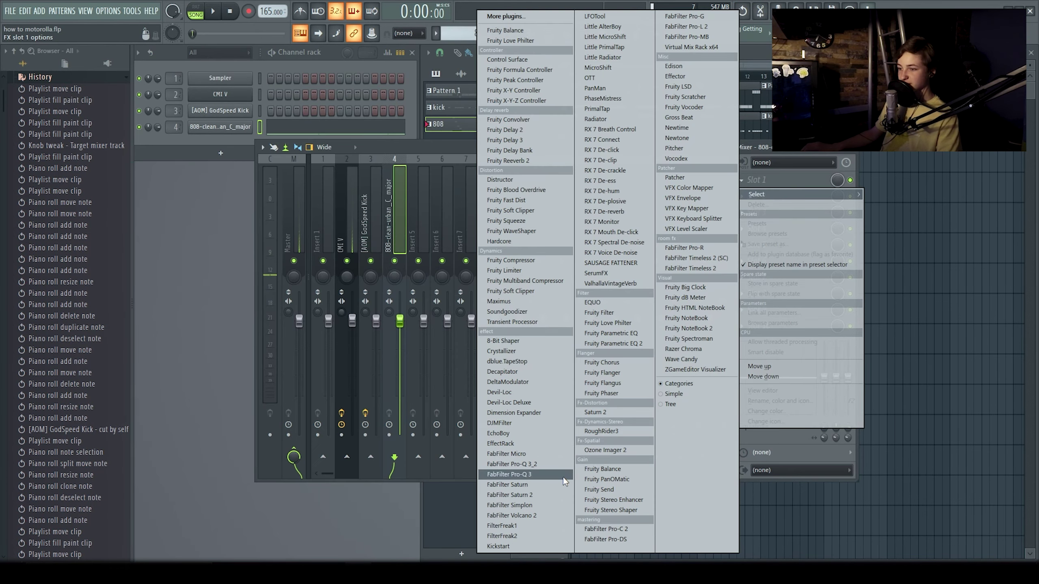
left_click(563, 478)
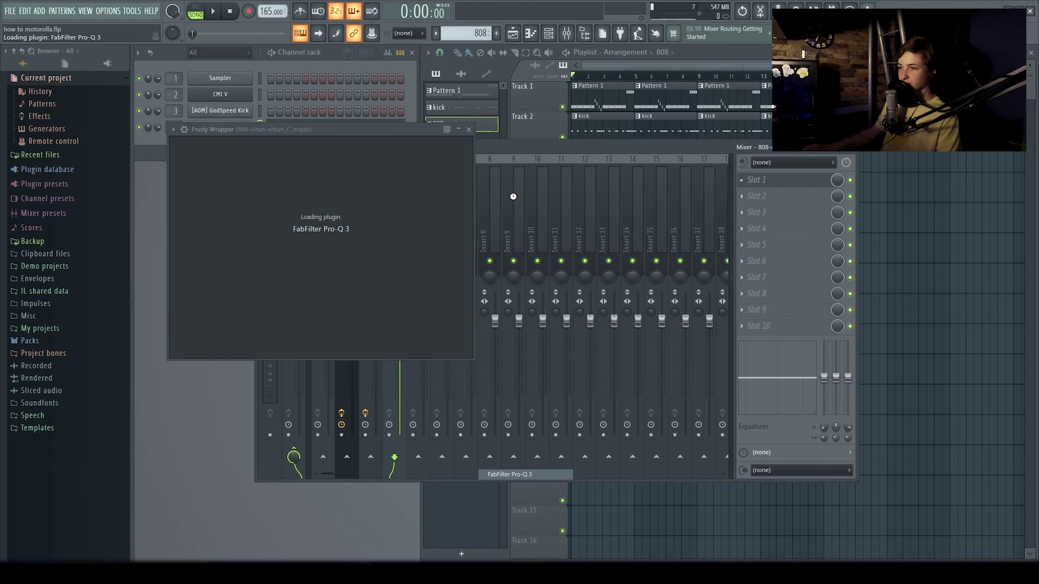
left_click(477, 148)
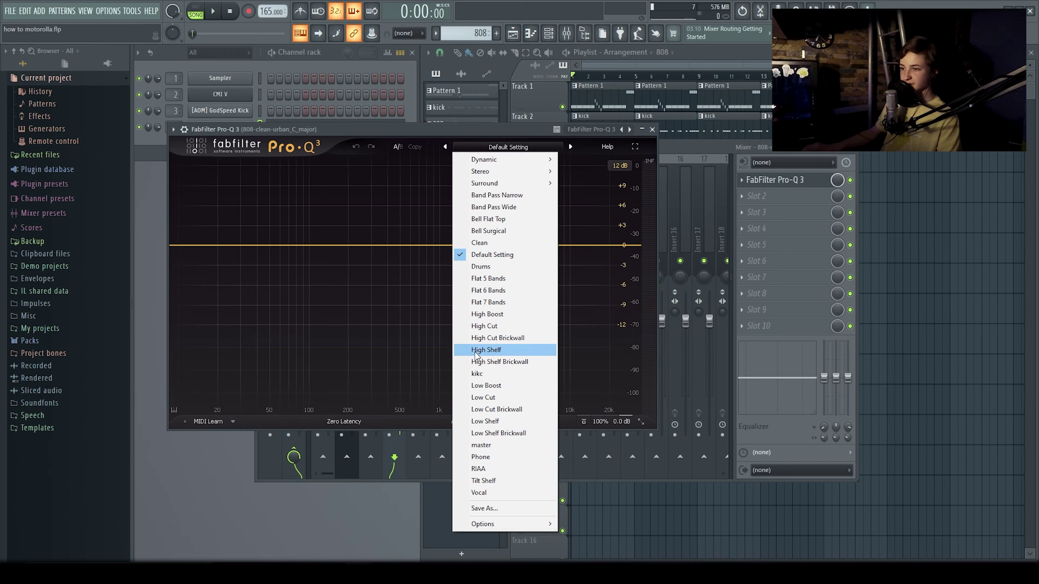
left_click(363, 146)
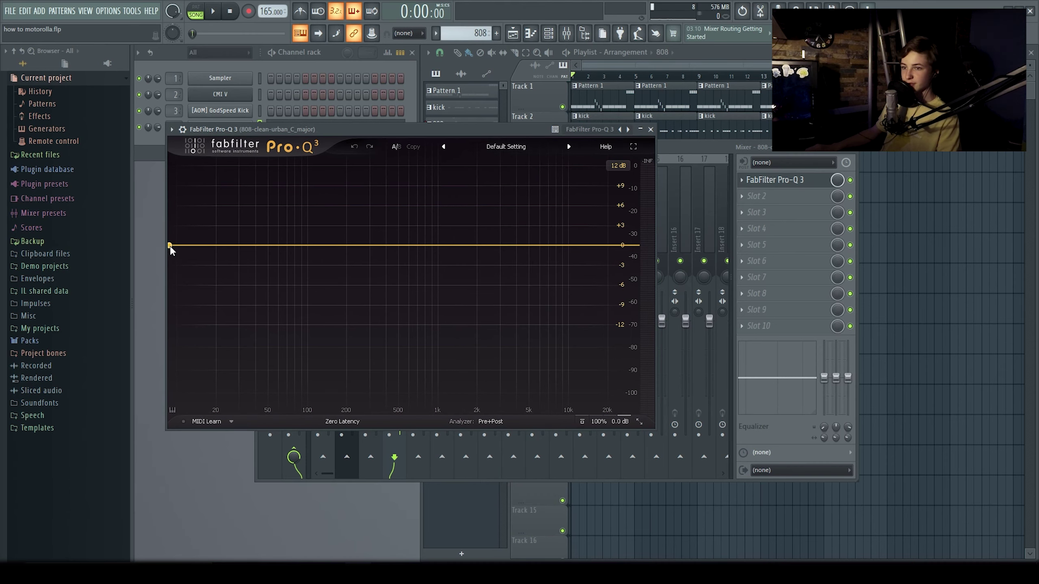
Boost the 808's low end with a shelf band and add a 12 dB/oct high cut at about 1814 Hz during playback
left_click_drag(170, 245, 379, 197)
key("space")
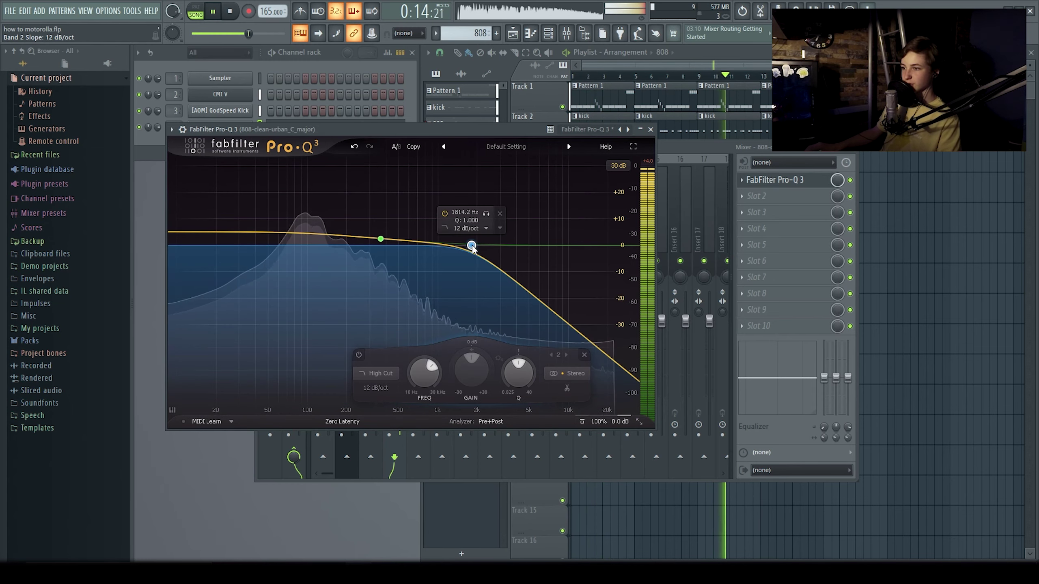
Lower the 808 EQ's high-cut frequency and add FabFilter Saturn with its 808 preset in the third effect slot
left_click_drag(472, 246, 434, 246)
scroll(444, 246, "up", 2)
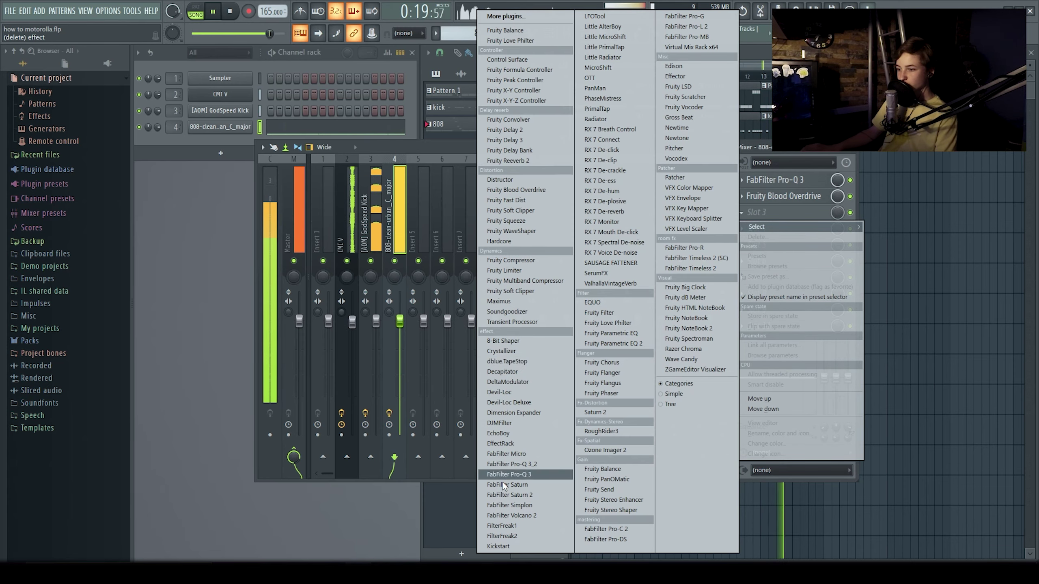
left_click(502, 482)
left_click(480, 179)
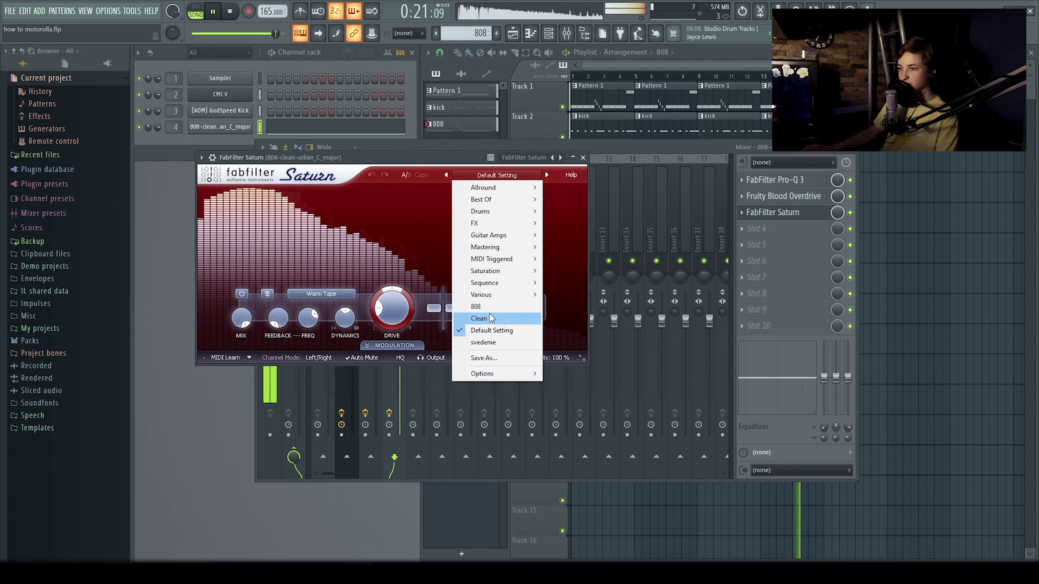
left_click(488, 306)
left_click(583, 157)
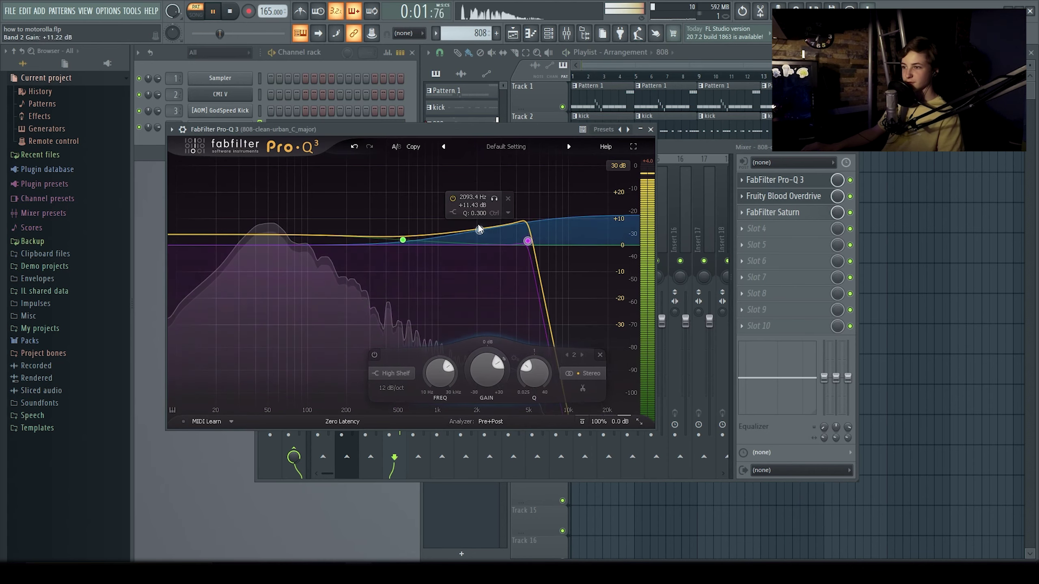
Set the 808 EQ's high shelf to about 1376 Hz and +21.2 dB and lower the steep high cut beside it
left_click_drag(480, 228, 457, 228)
left_click_drag(527, 241, 456, 217)
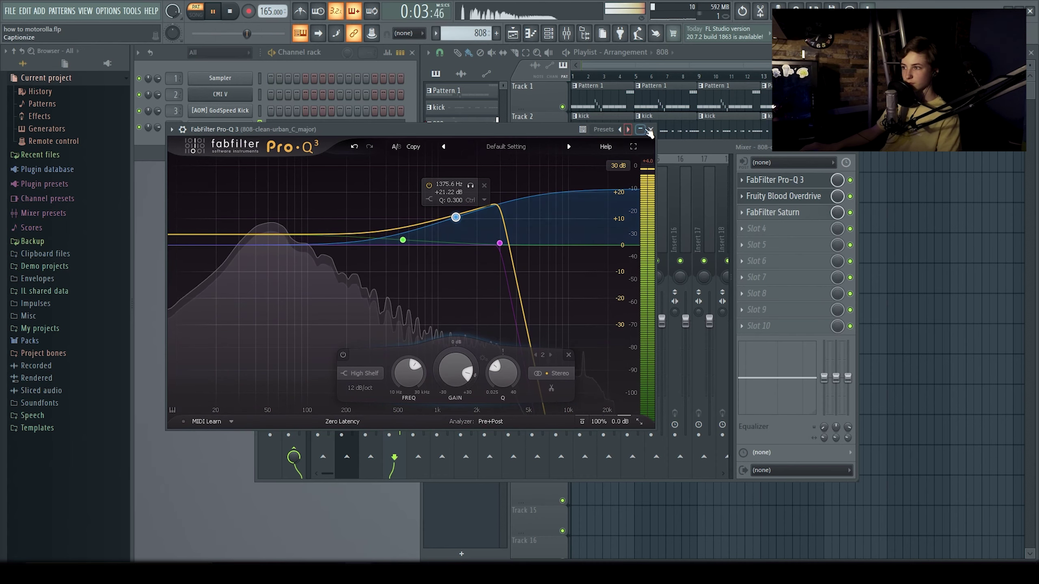
left_click(650, 130)
Add Ozone Imager 2 to the 808's fourth effect slot with 68% width and about 3.6 ms Stereoize
left_click(756, 229)
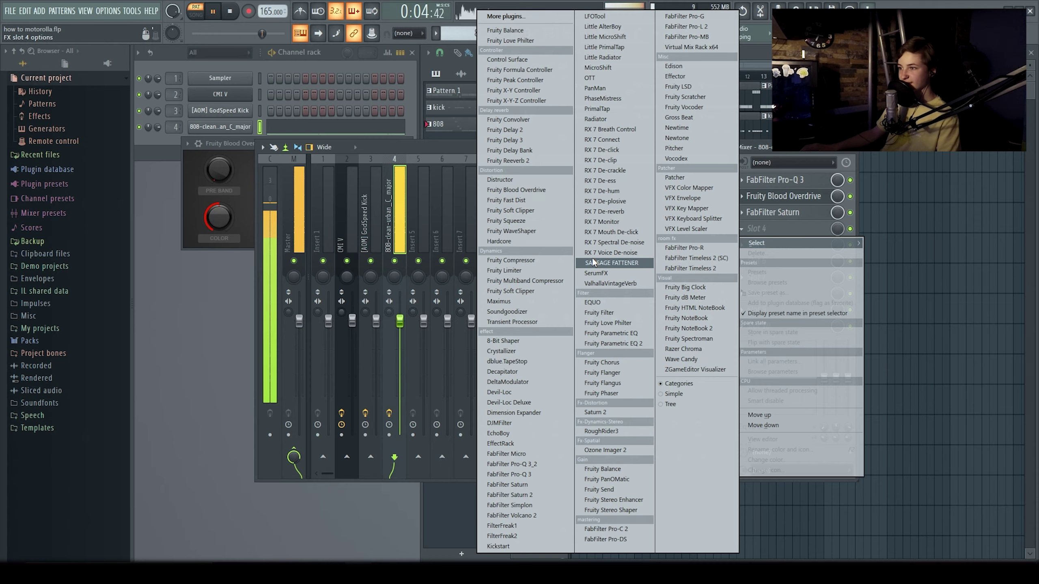
left_click(605, 450)
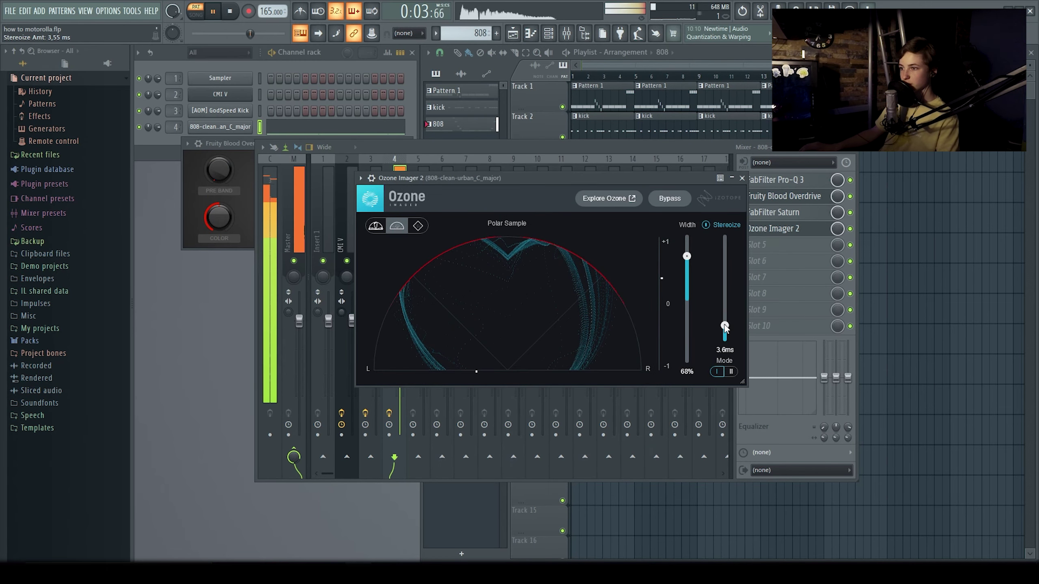
left_click(742, 178)
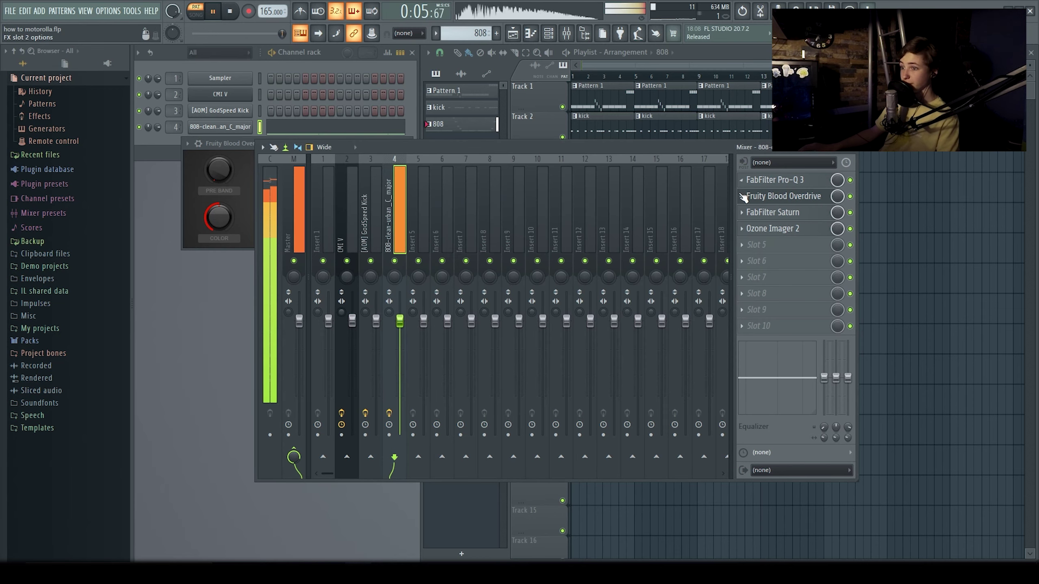
left_click(760, 230)
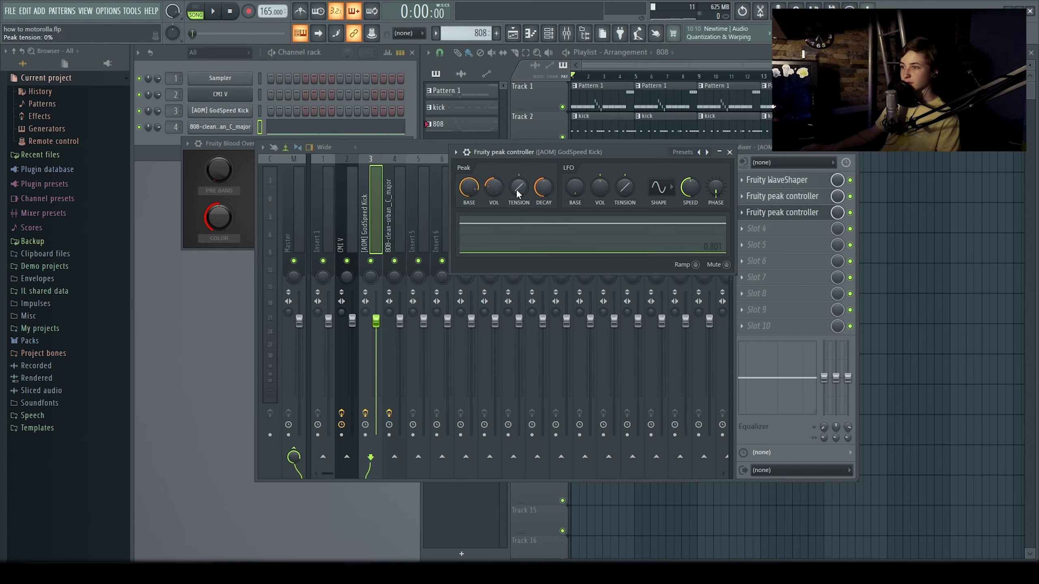
Adjust the peak tension and set the decay to about 73% in the kick's Fruity peak controller, and start playback
left_click_drag(517, 190, 517, 223)
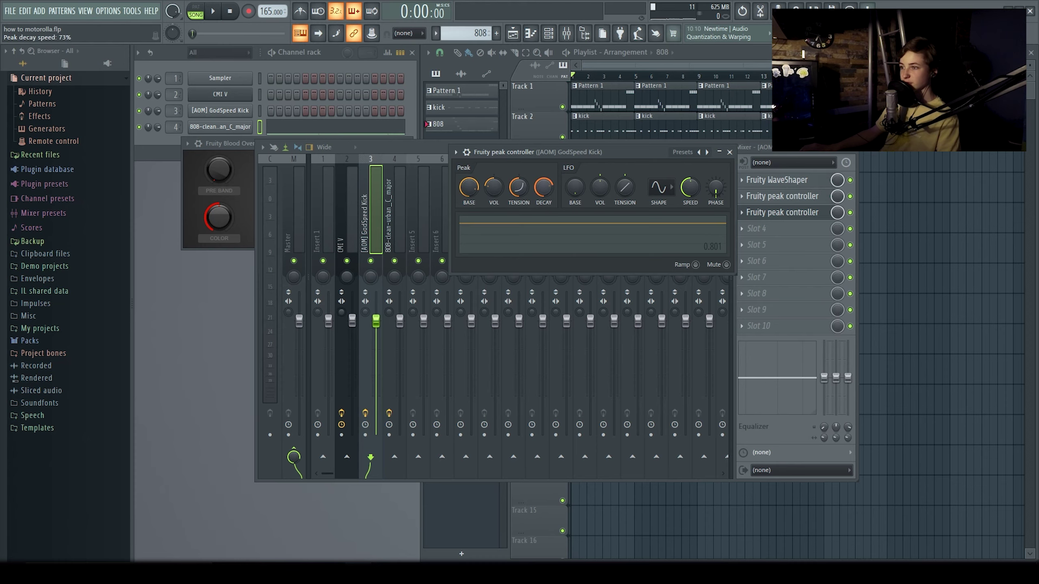
key("space")
left_click(729, 153)
Try Fruity Fast Dist in the second effect slot of the 808 mixer track and remove it
left_click(742, 196)
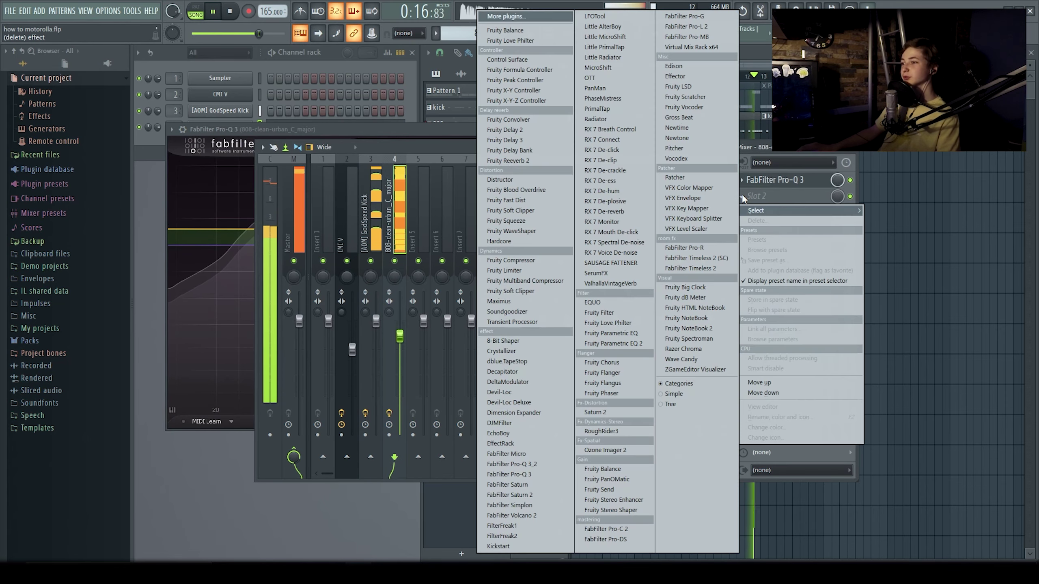
left_click(531, 199)
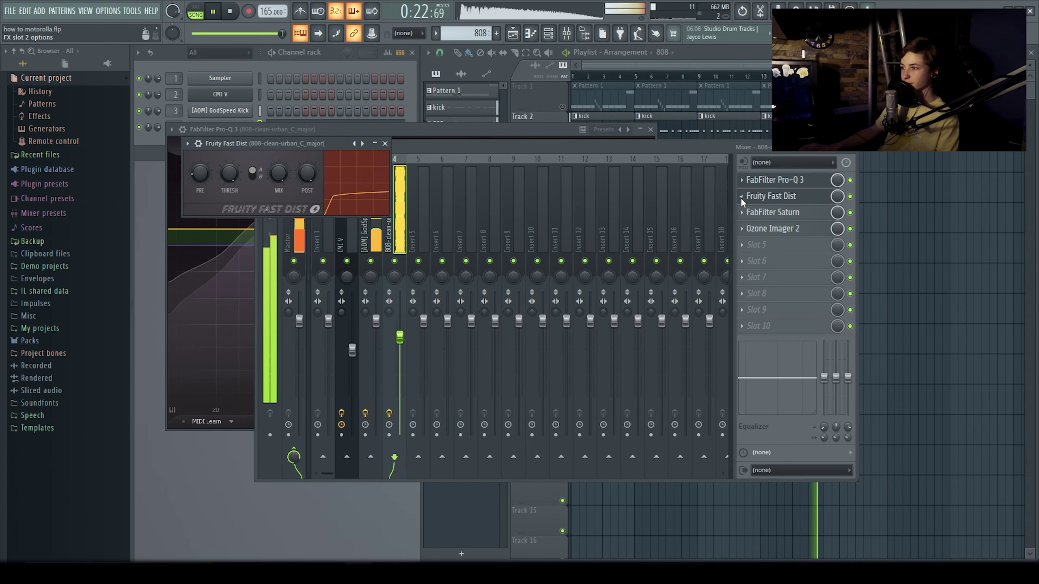
left_click(741, 197)
left_click(757, 220)
Add Decapitator to the 808 mixer track ahead of FabFilter Pro-Q 3
left_click(742, 197)
mouse_move(756, 211)
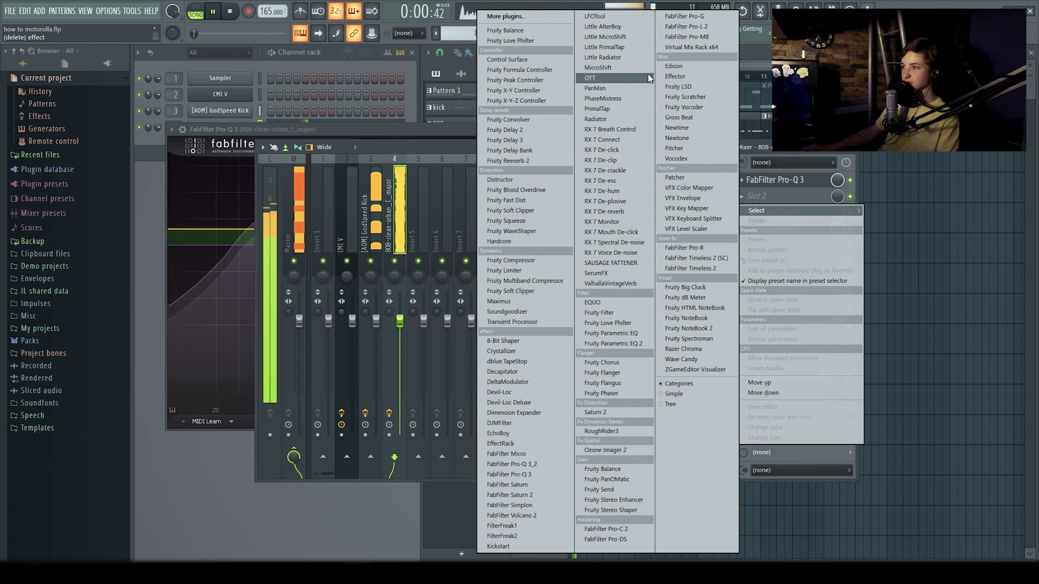
left_click(606, 58)
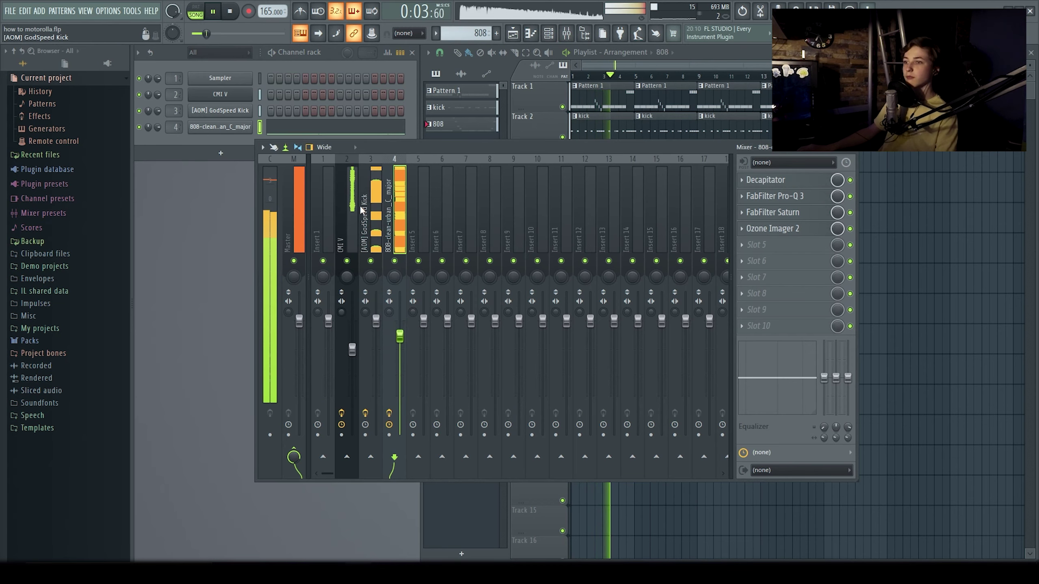
Set the peak amount to about -29% in the Fruity peak controller in the kick track's second effect slot during playback
left_click(366, 205)
left_click(389, 200)
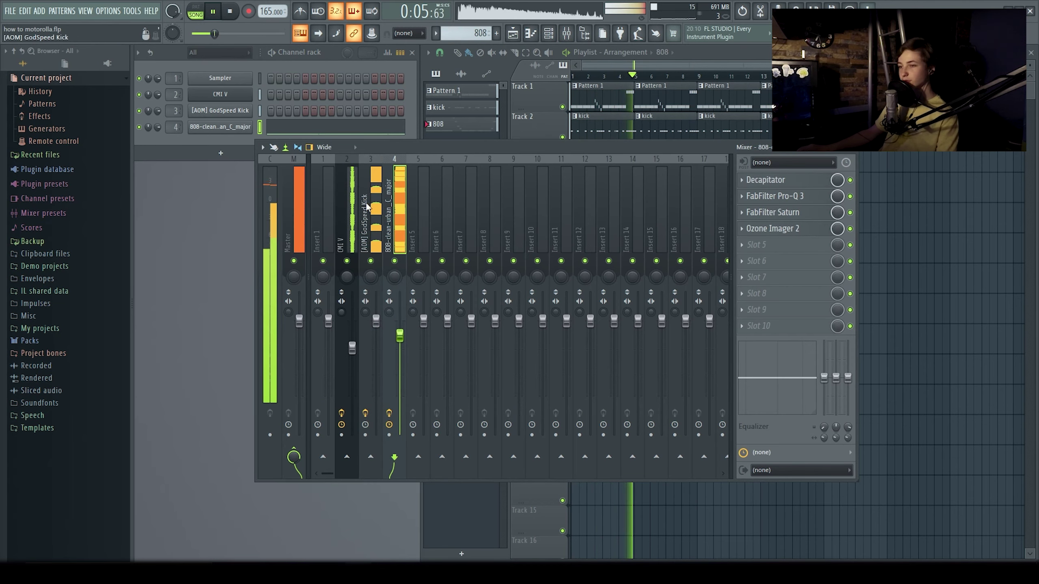
left_click(344, 209)
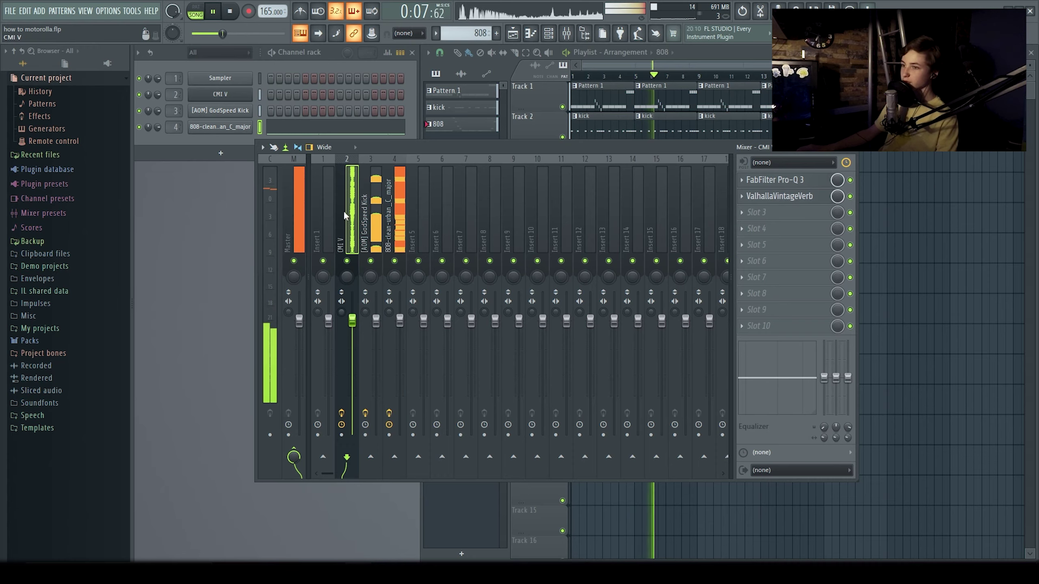
left_click(379, 201)
left_click(782, 196)
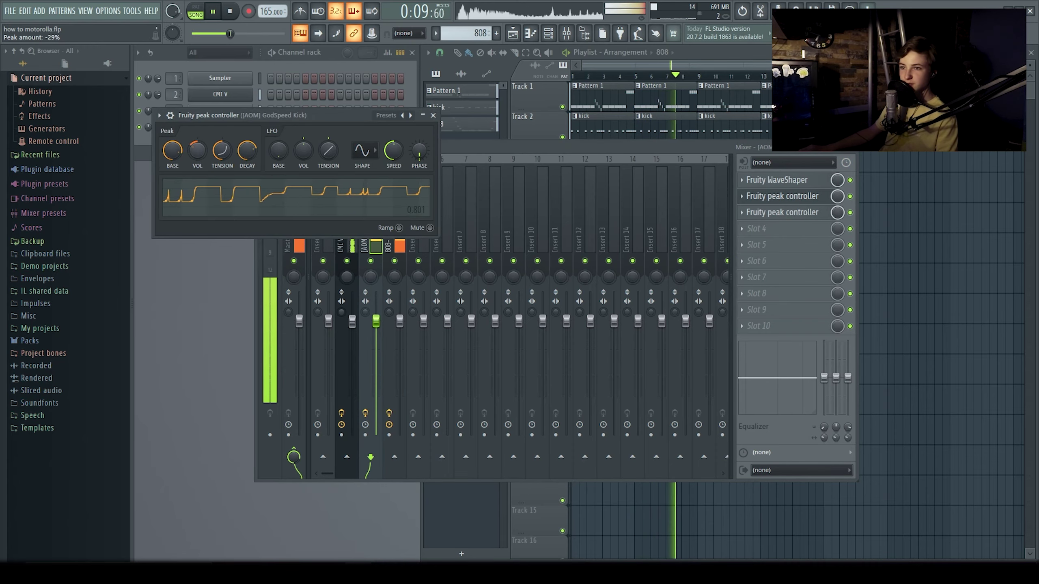
left_click(433, 115)
Save the project and adjust the length of the GodSpeed Kick sample in its precomputed effects
key("ctrl+s")
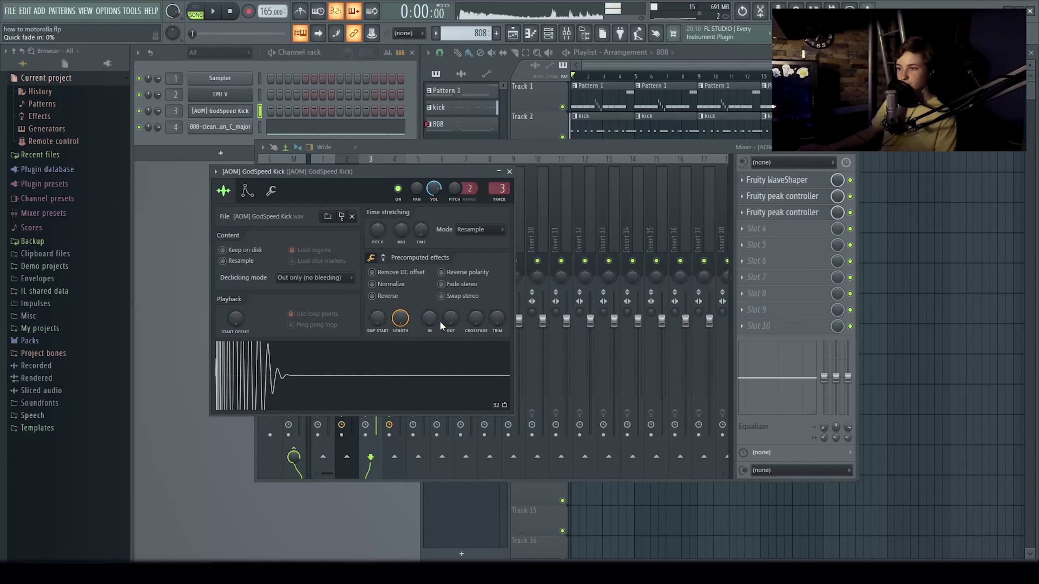
left_click_drag(399, 320, 453, 332)
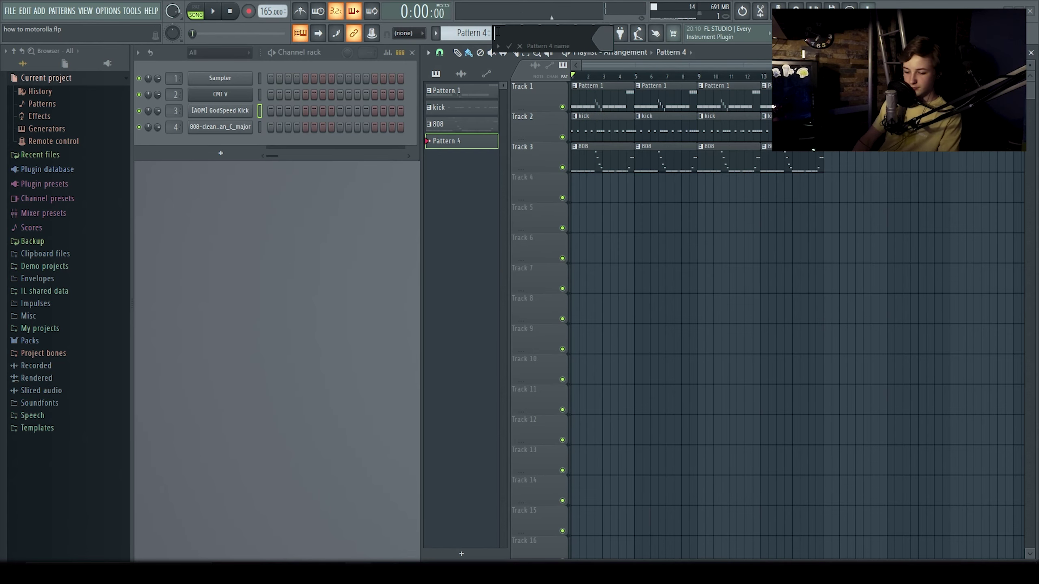
Name the new pattern "hat" and add the [AOM] Derevnya HiHat sample from the Marlow drum kit as a channel
type("hat")
key("Return")
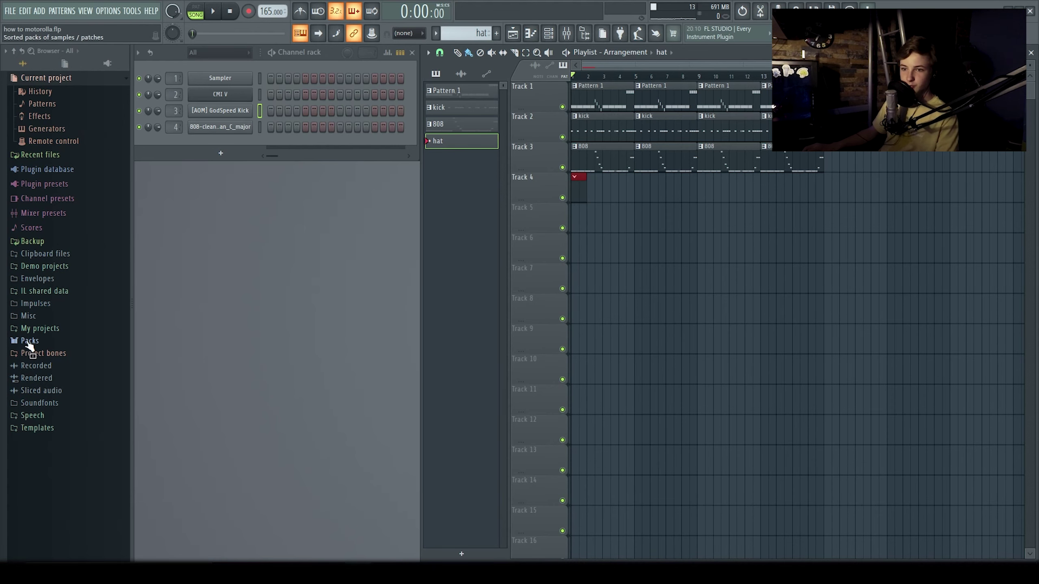
left_click(28, 342)
left_click(55, 378)
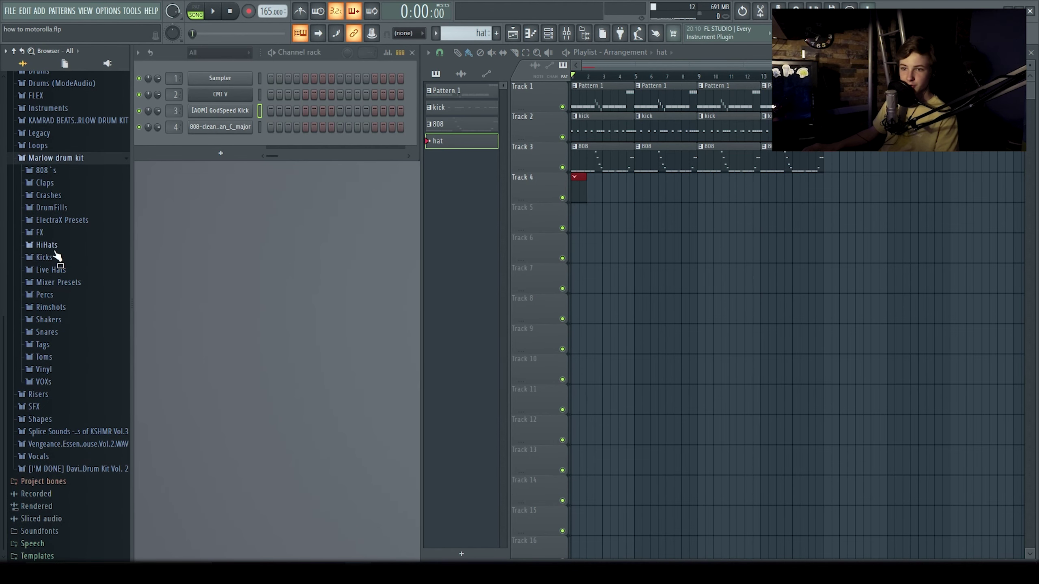
left_click(55, 248)
left_click(53, 292)
left_click_drag(242, 149, 243, 150)
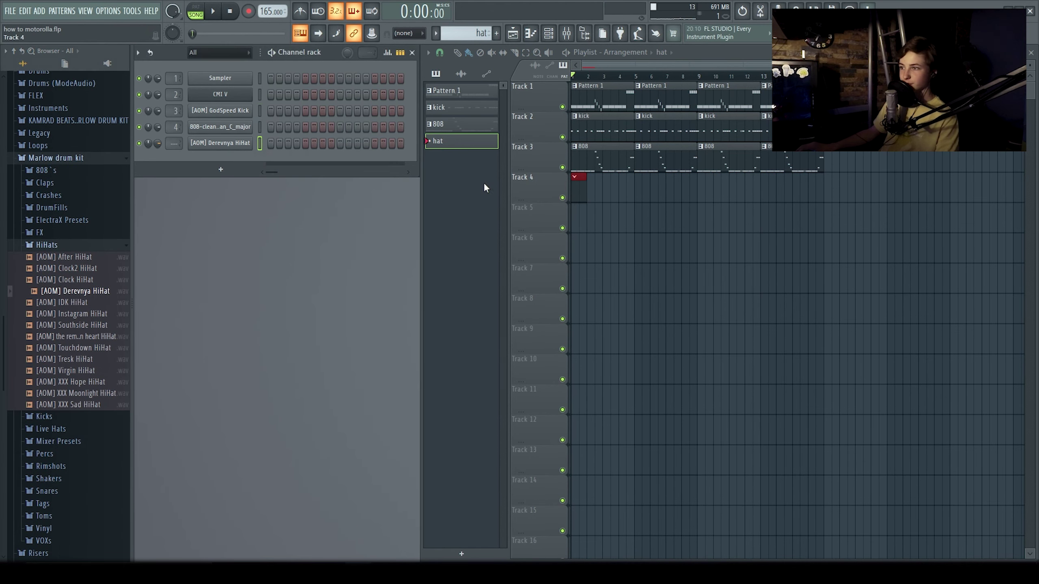
Write a four-bar hi-hat pattern with a hit on every second step and repeat it along Track 4, matching the other tracks' length
left_click(530, 34)
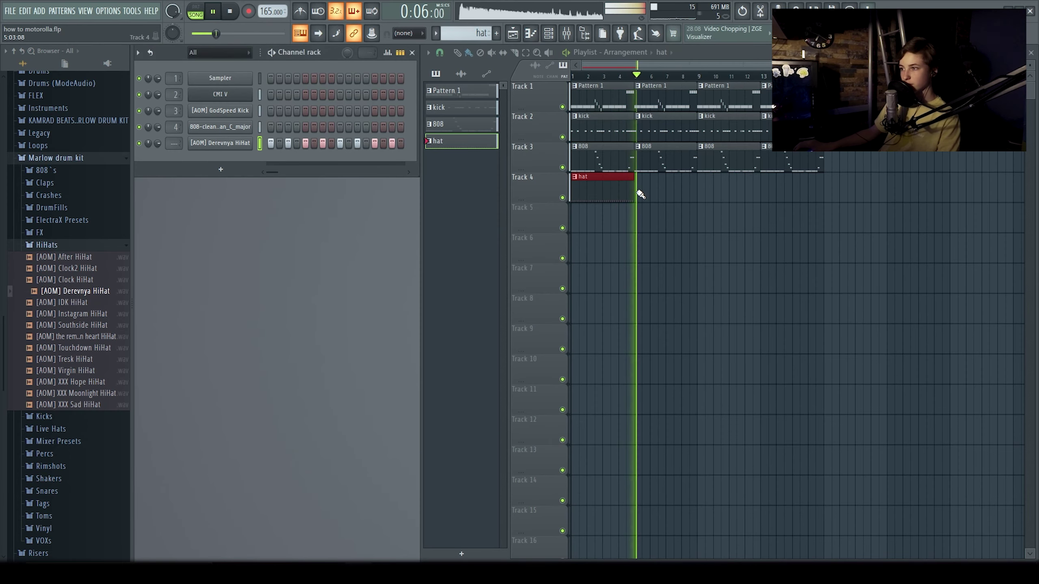
left_click_drag(638, 186, 769, 197)
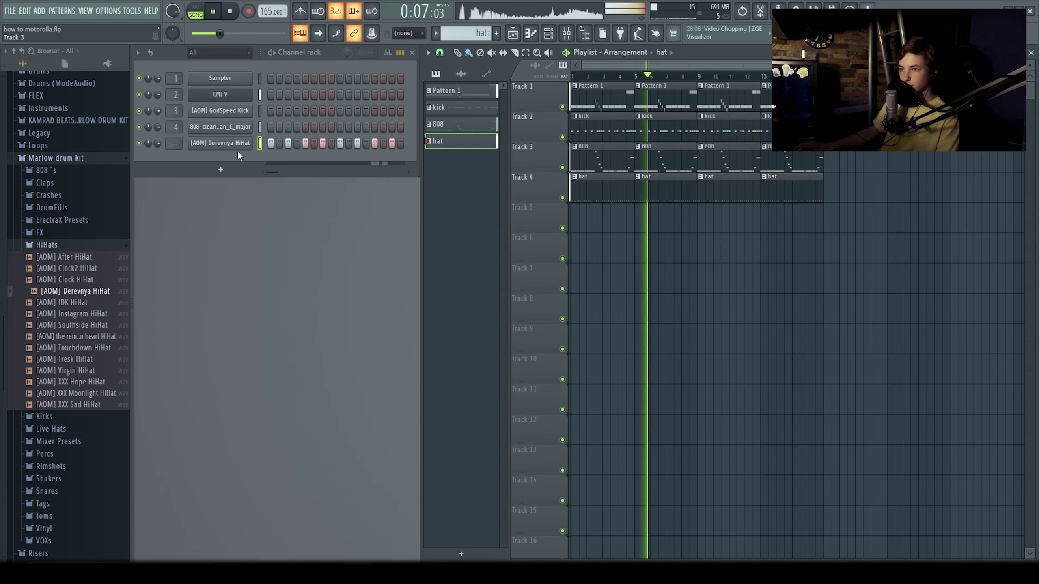
Add FabFilter Pro-Q 3 to the hi-hat's mixer track with a dip at its peak and a 36 dB/oct low cut at about 930 Hz
left_click(240, 144)
left_click(541, 212)
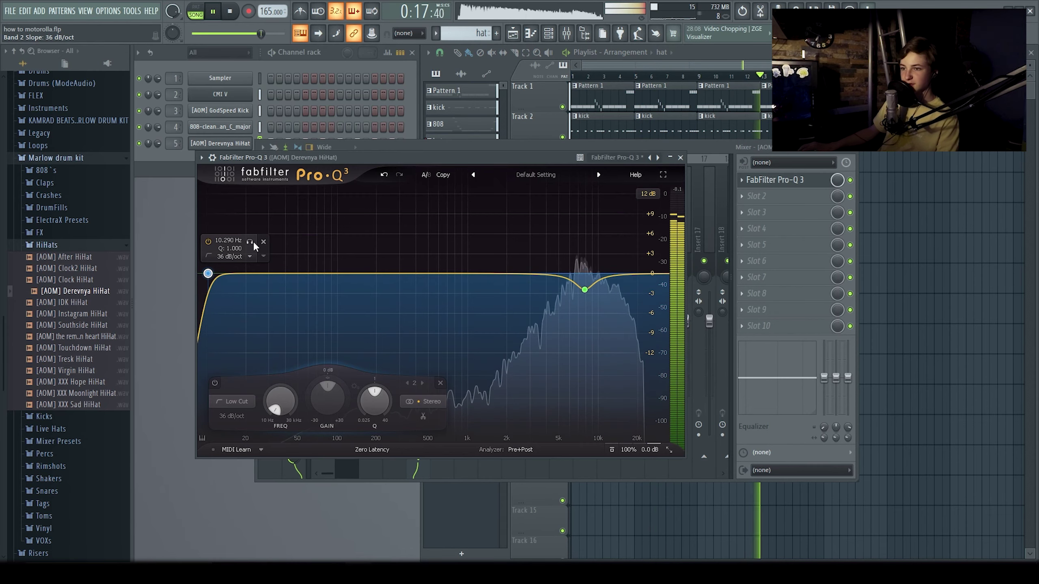
left_click_drag(208, 273, 378, 272)
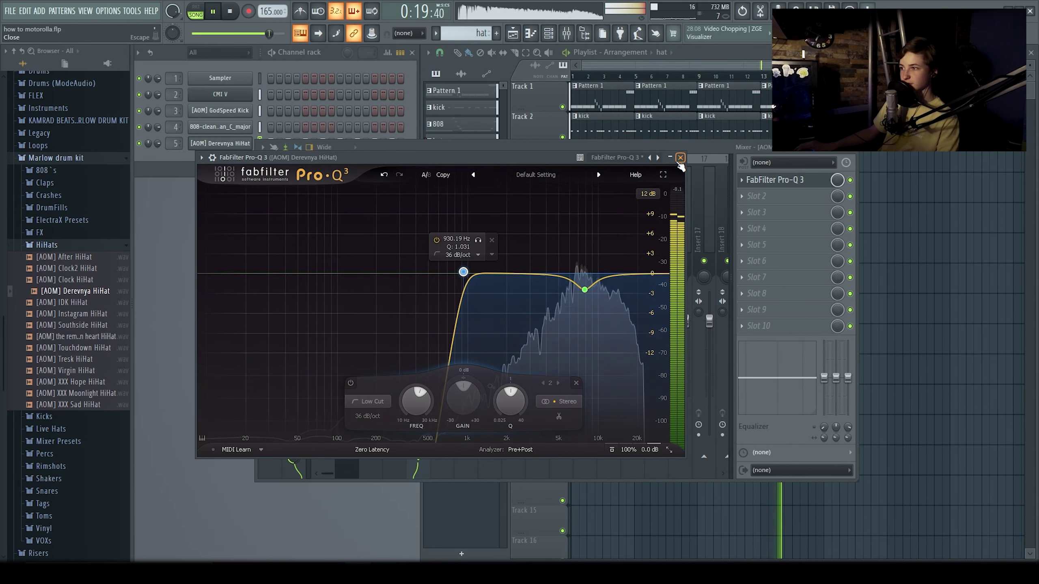
key("Escape")
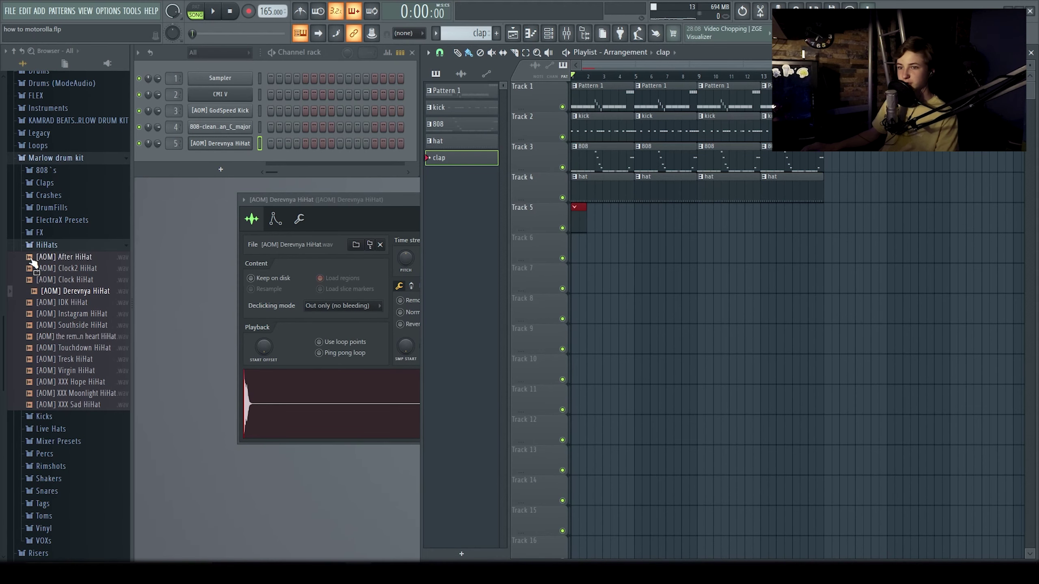
Add the [AOM] Beauty Clap sample from the kit's Claps folder as a channel for the clap pattern and start playback
left_click(45, 182)
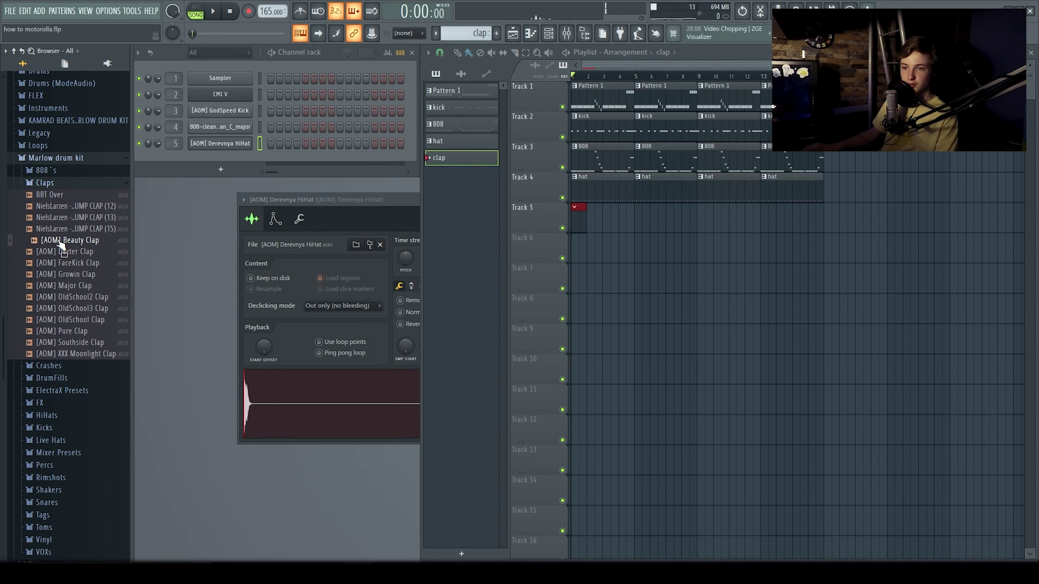
left_click_drag(220, 168, 221, 170)
key("space")
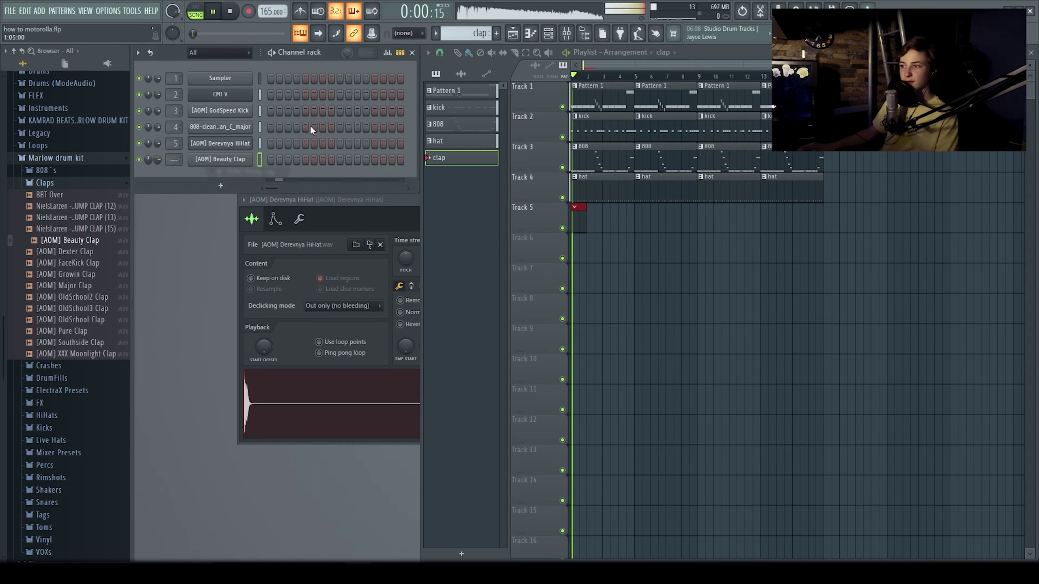
Place a C5 clap on the third beat of bar 1 and duplicate it through four bars
double_click(574, 231)
key("ctrl+a")
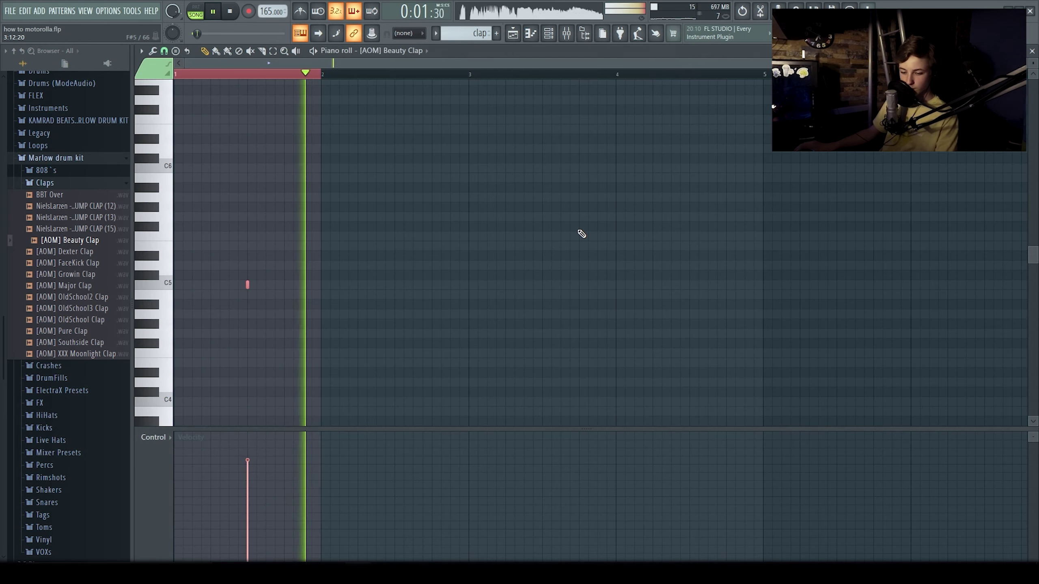
key("ctrl+b")
key("ctrl+b")
key("ctrl+b")
key("Escape")
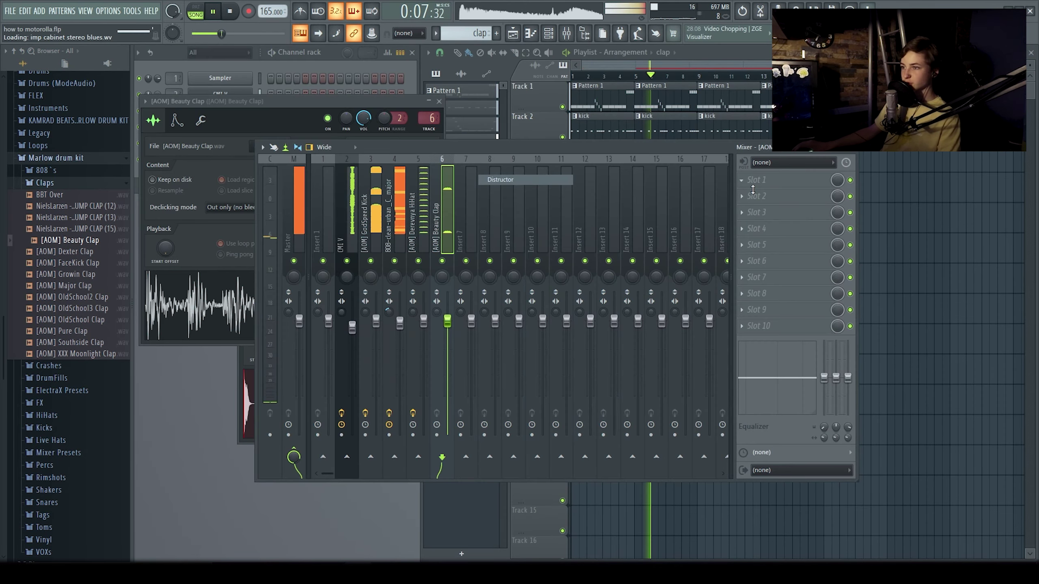
Load Fruity Blood Overdrive, FabFilter Pro-Q 3 and Decapitator with drive about 1.9 on the clap's mixer track, and stop playback
left_click(741, 181)
mouse_move(759, 194)
left_click(514, 190)
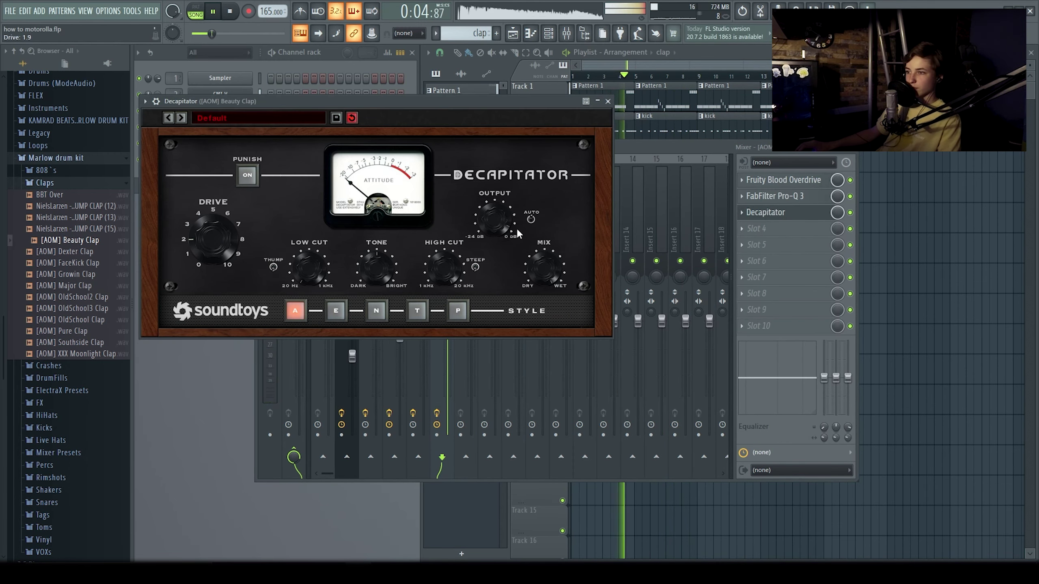
left_click(608, 101)
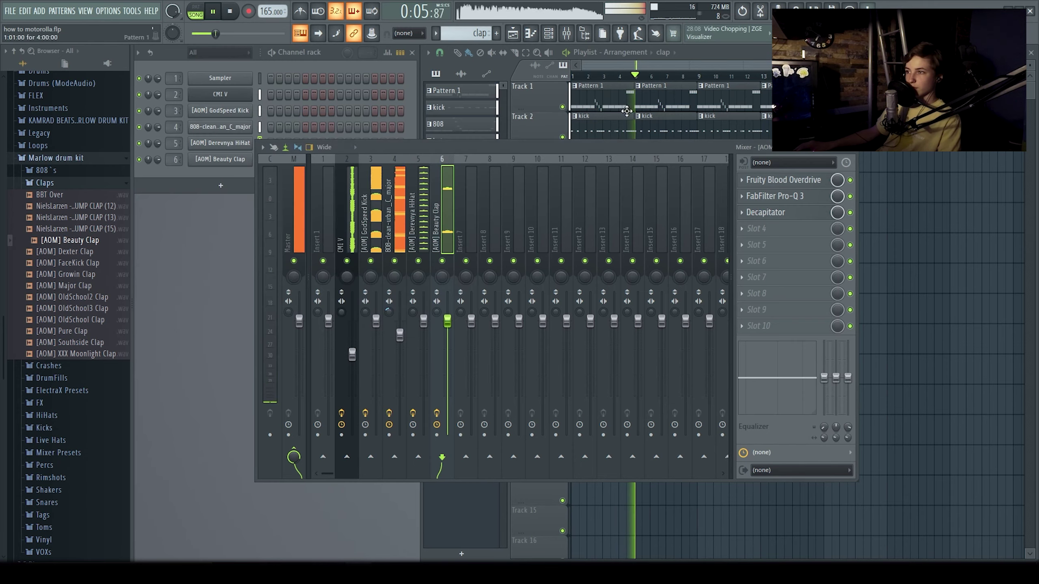
left_click(851, 147)
key("space")
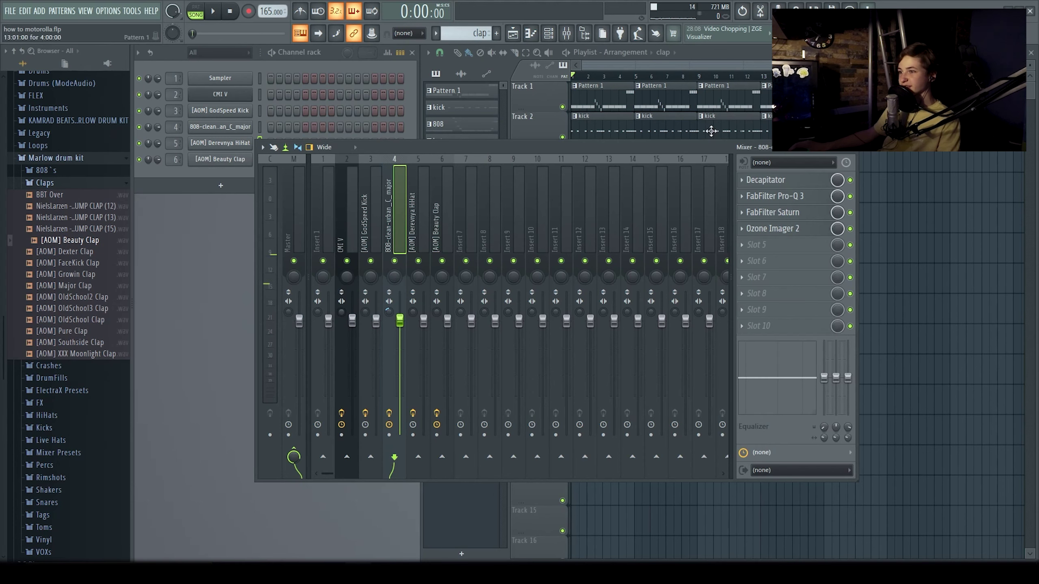
Delete the Fruity peak controller in the third effect slot of the kick's mixer track
left_click(369, 218)
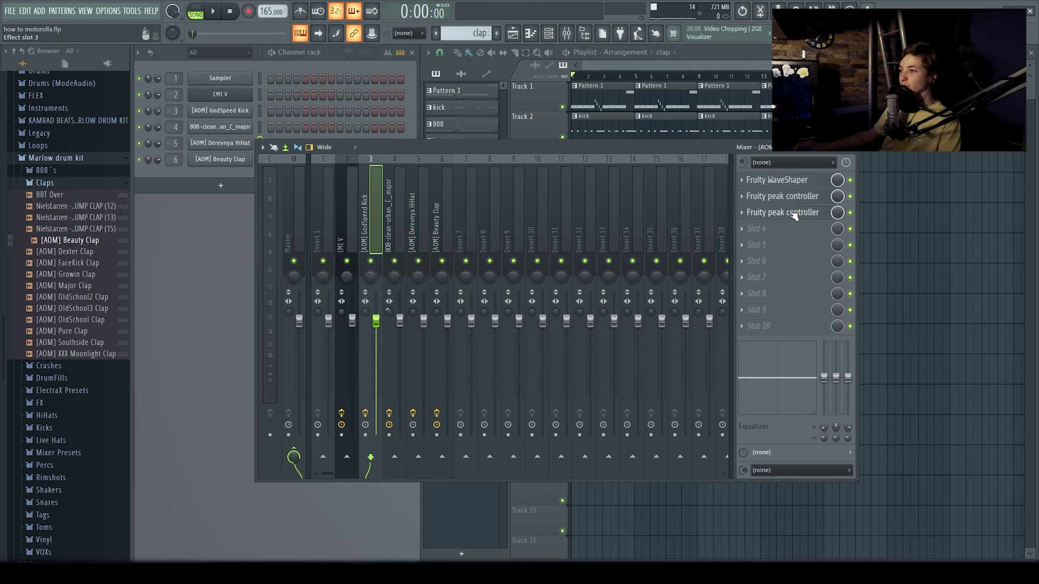
right_click(733, 213)
left_click(756, 240)
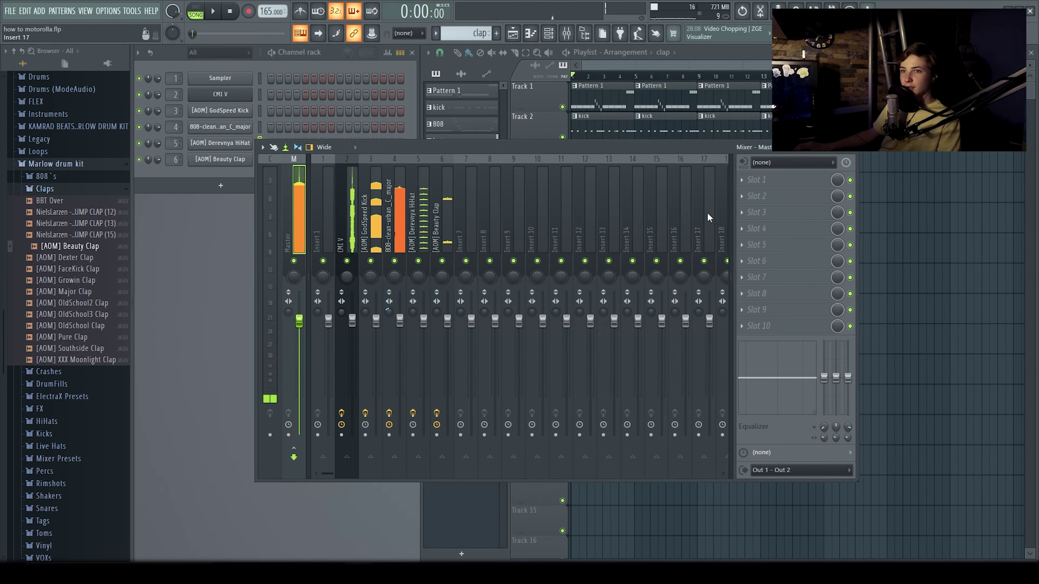
Load FabFilter Pro-Q 3 on the master track and shift its low-shelf boost to a higher frequency with slightly less gain
left_click(755, 181)
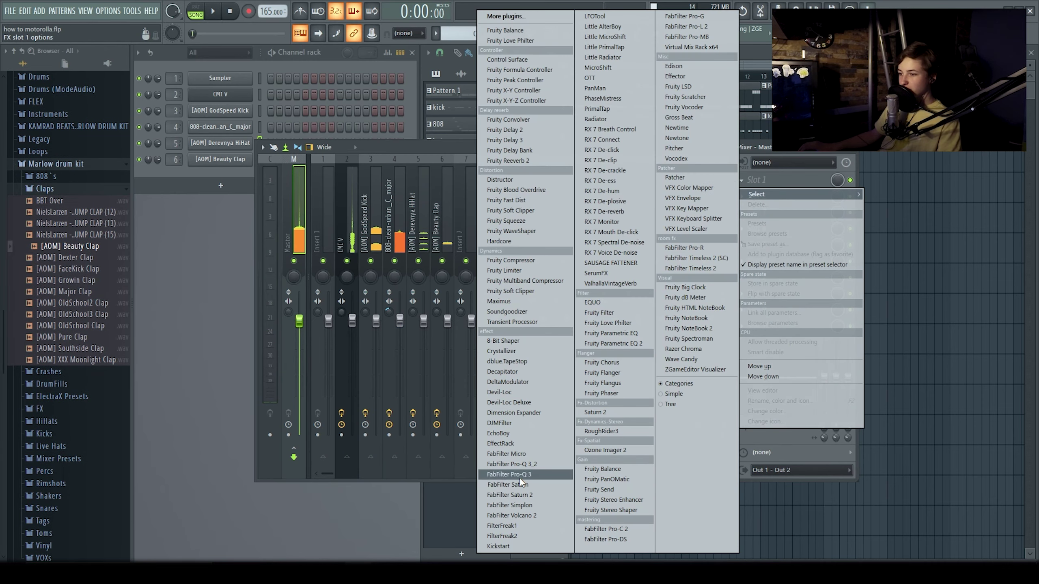
left_click(456, 239)
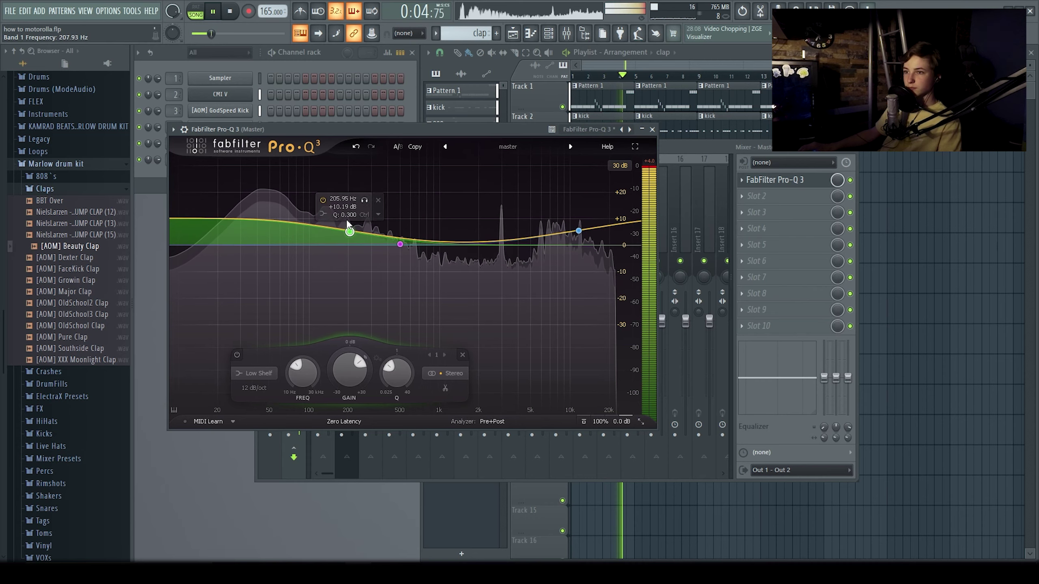
left_click_drag(347, 228, 377, 234)
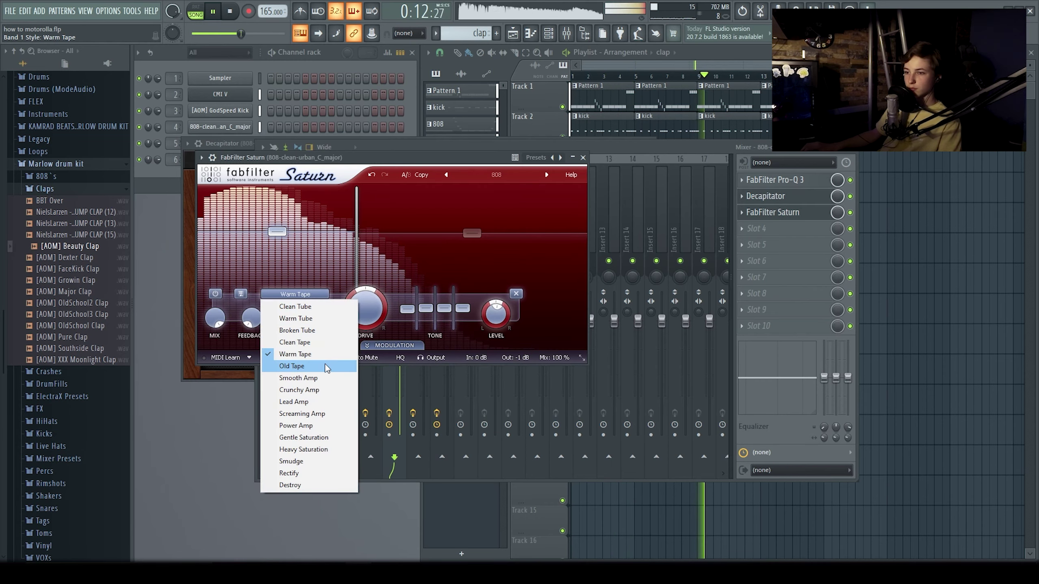
Set the low band of FabFilter Saturn on the 808's mixer track to Power Amp and close the plugin
left_click(320, 425)
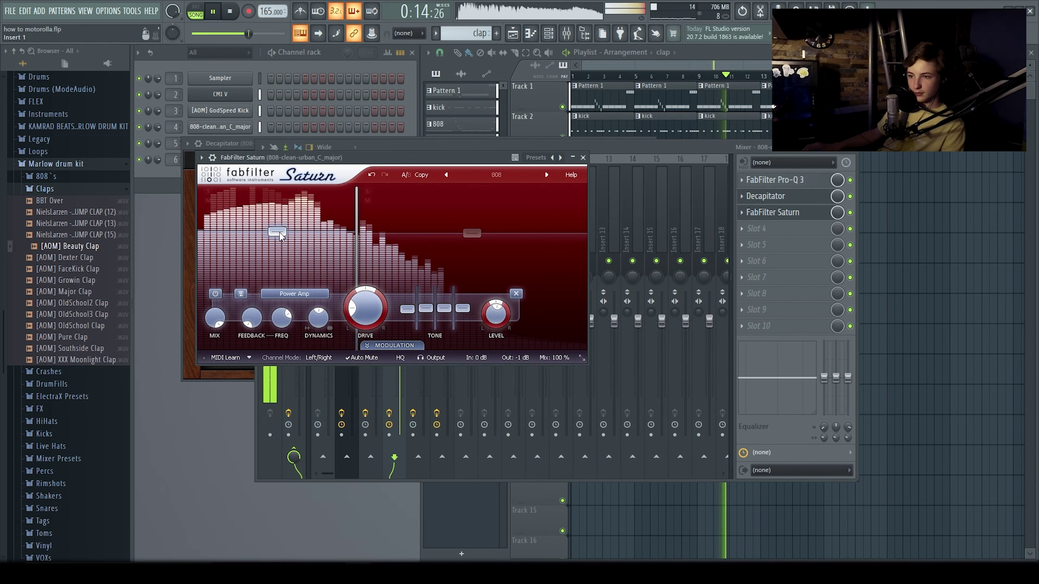
left_click(584, 157)
left_click(748, 224)
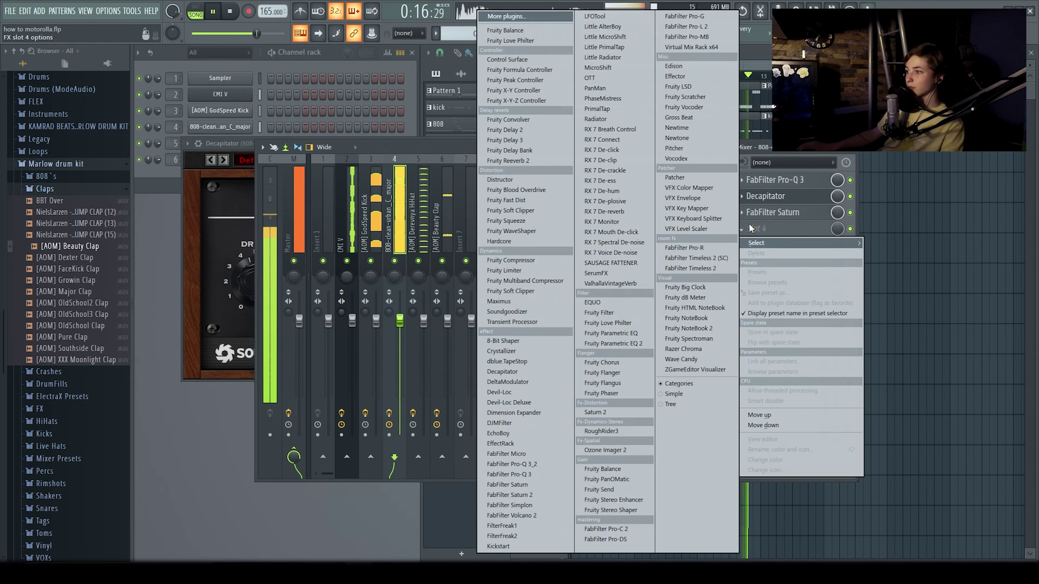
left_click(778, 215)
scroll(778, 214, "down", 1)
scroll(748, 201, "down", 1)
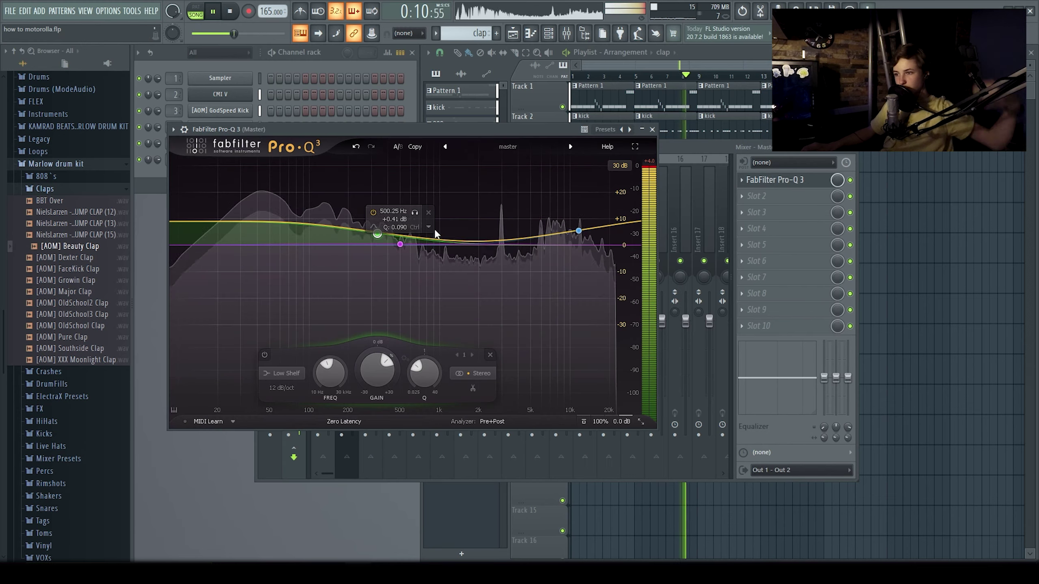
Add gentle midrange boosts to the master's Pro-Q 3, including one near 1.2 kHz, and set Ozone Imager 2 width to about -32%
mouse_move(461, 243)
left_mouse_down()
mouse_move(464, 186)
mouse_move(470, 239)
left_mouse_up()
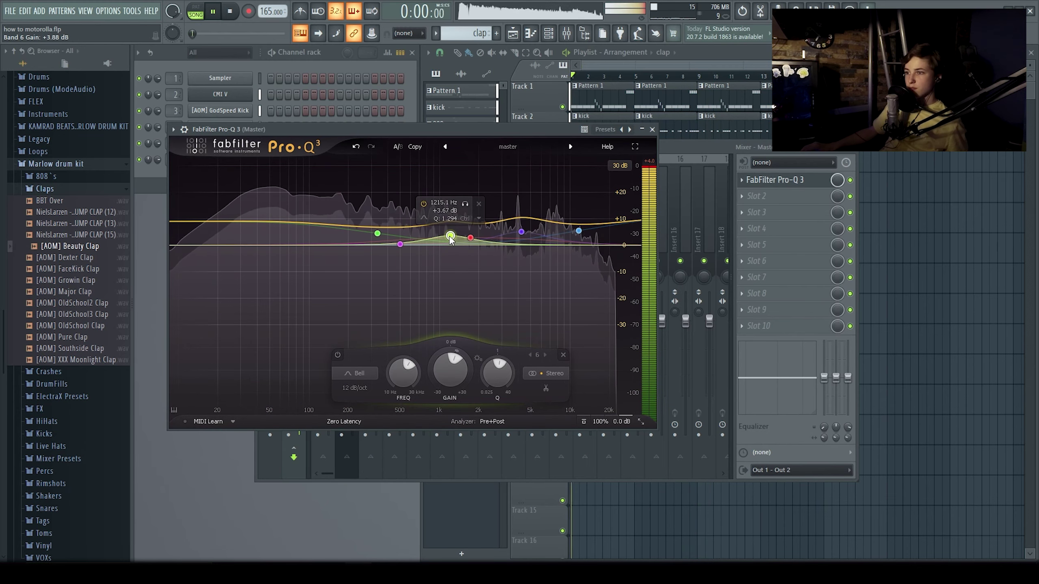
left_click_drag(450, 237, 450, 241)
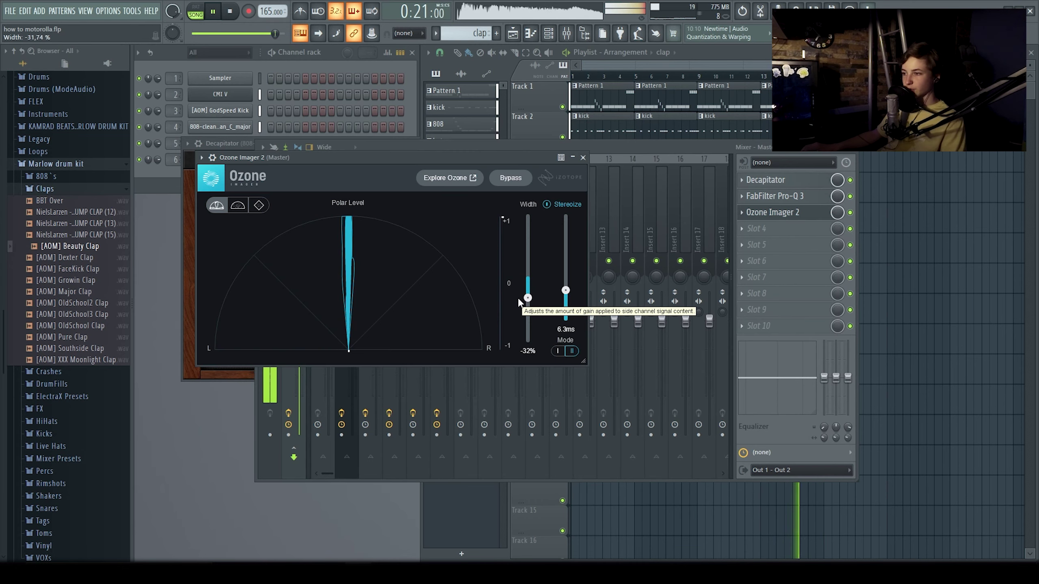
left_click_drag(518, 300, 518, 300)
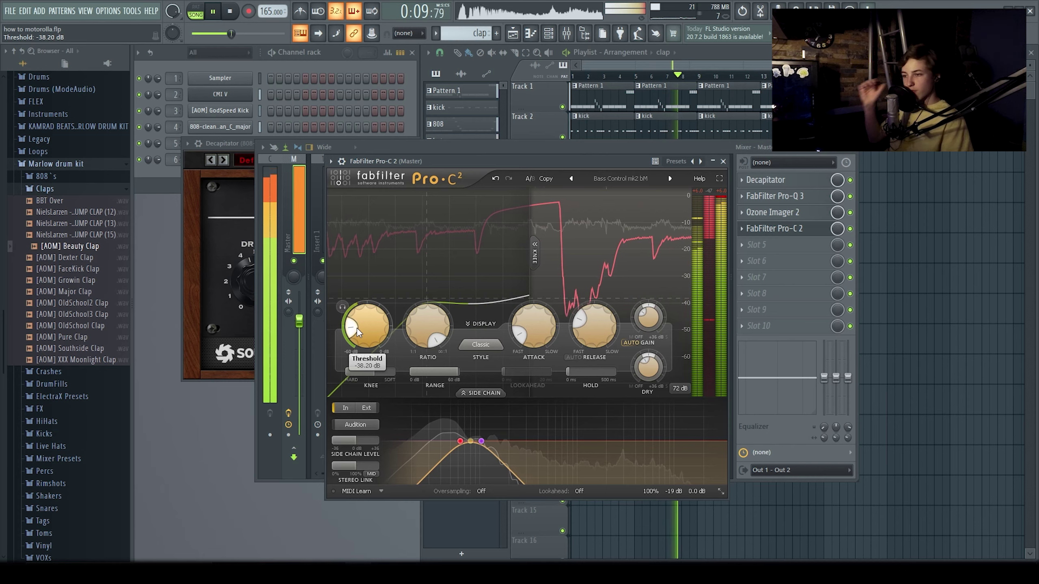
Compare the Pumping and Punch styles in the master's FabFilter Pro-C 2 and settle on Pumping
left_click(493, 343)
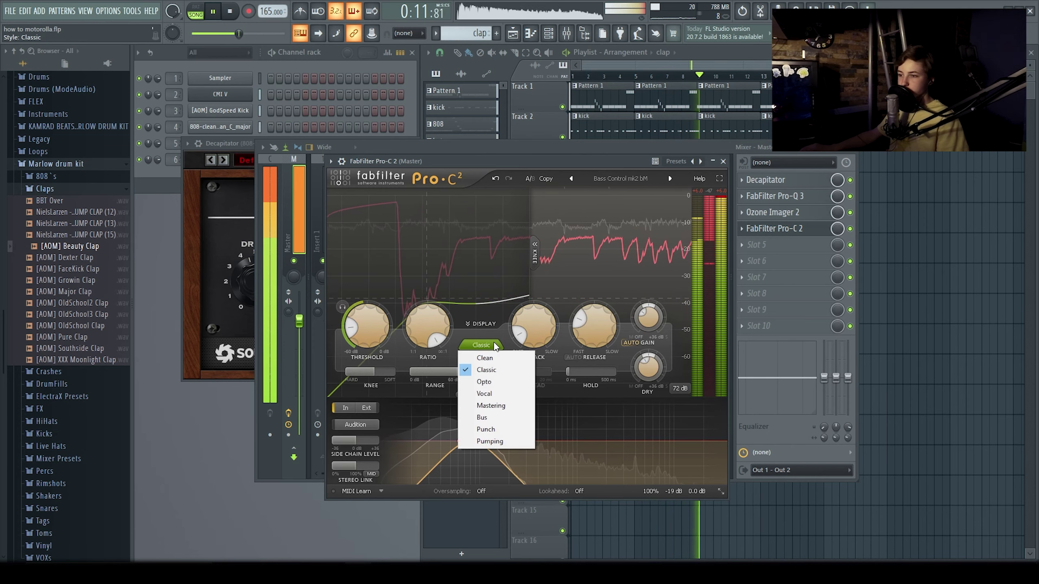
left_click(501, 441)
left_click(480, 345)
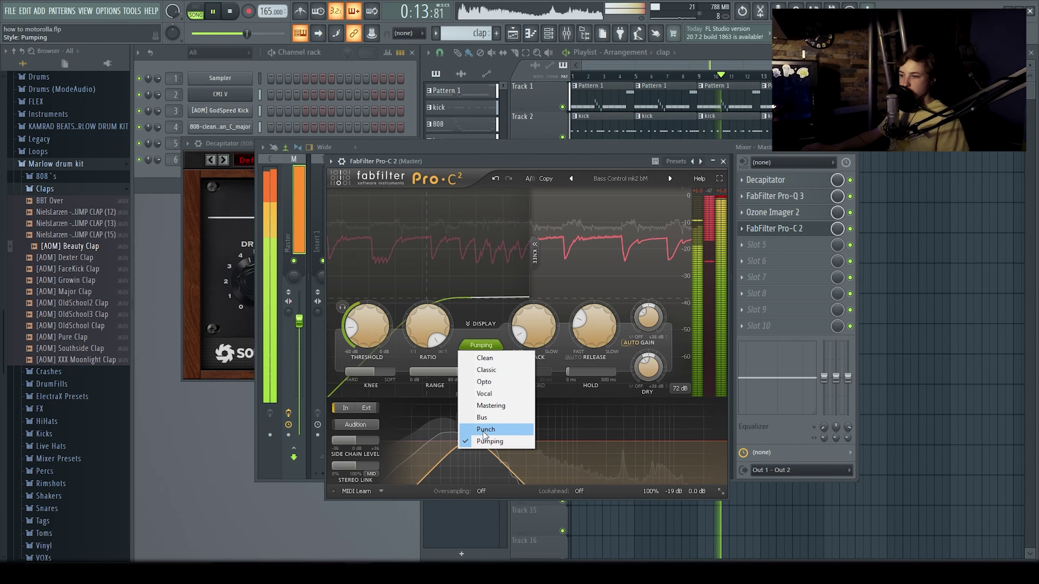
left_click(486, 429)
left_click(480, 345)
left_click(489, 441)
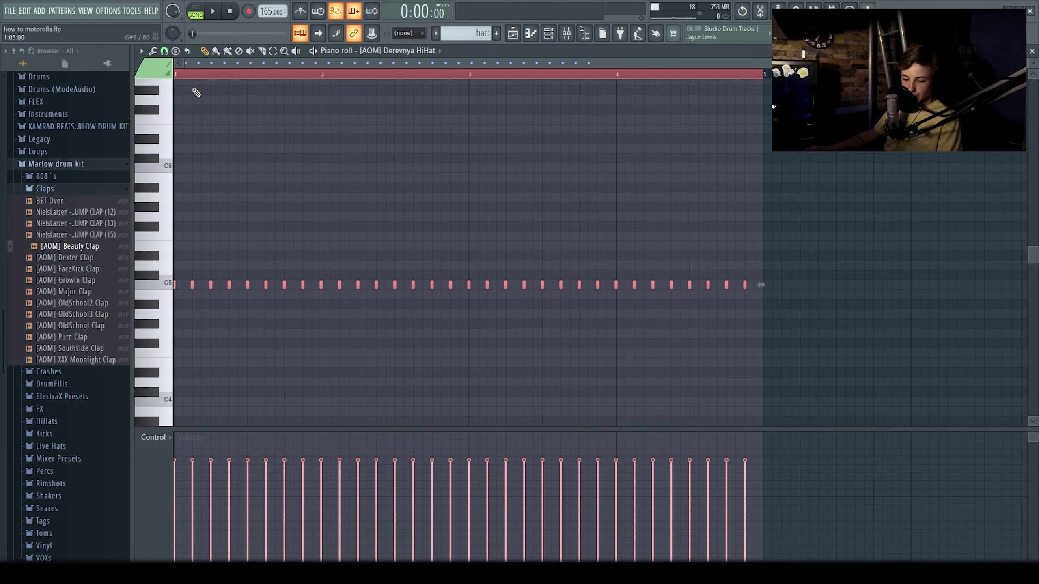
Randomize the C5 hi-hat notes across the four bars of the hat pattern
key("alt+r")
mouse_move(483, 342)
left_mouse_down()
mouse_move(484, 333)
mouse_move(501, 332)
left_mouse_up()
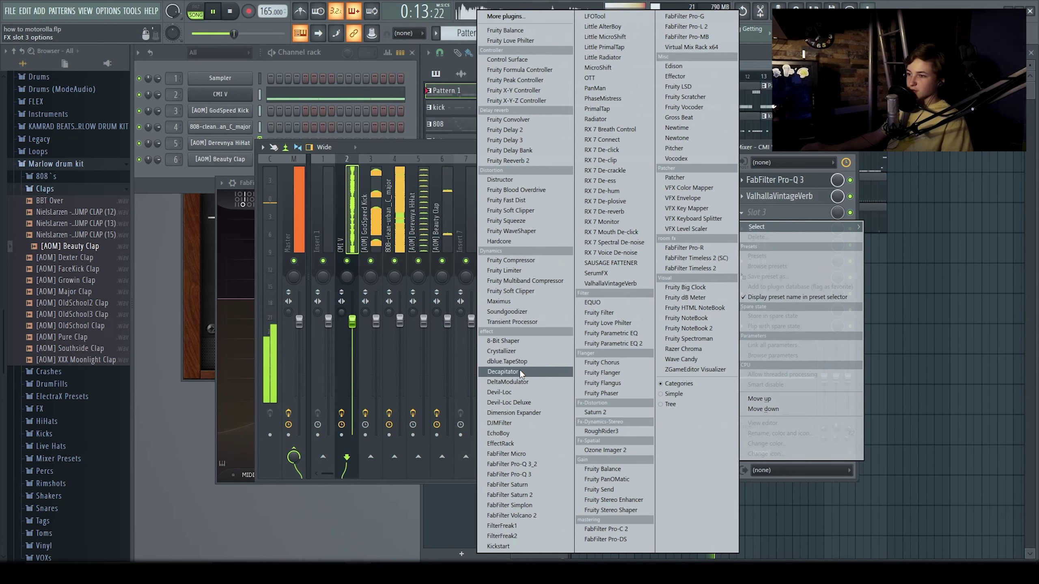
Load Decapitator in the third effect slot of the CMI V mixer track and play the song with its mix-level automation
left_click(519, 371)
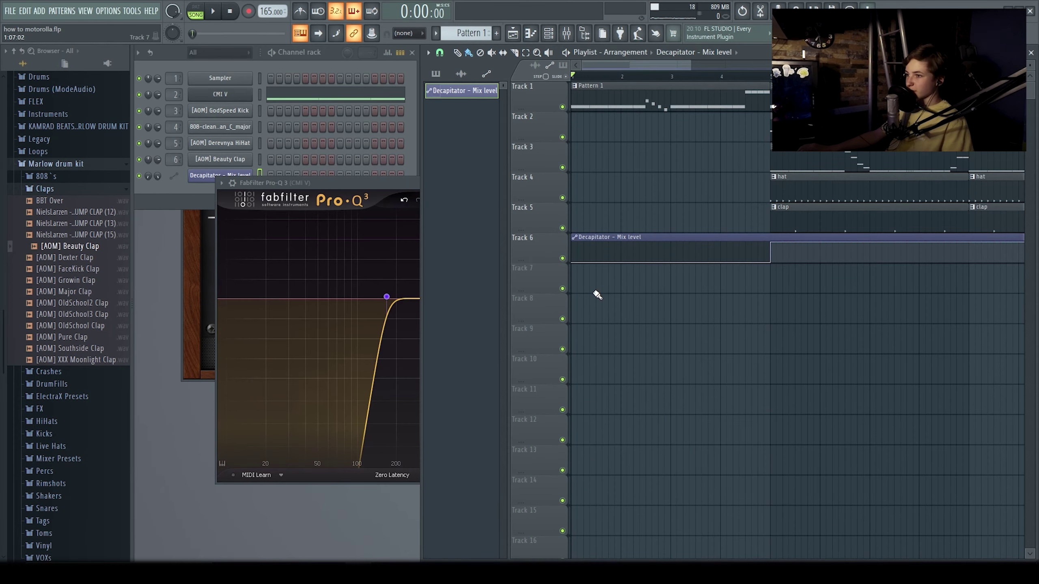
key("space")
left_click(694, 54)
left_click(651, 70)
scroll(650, 72, "down", 3)
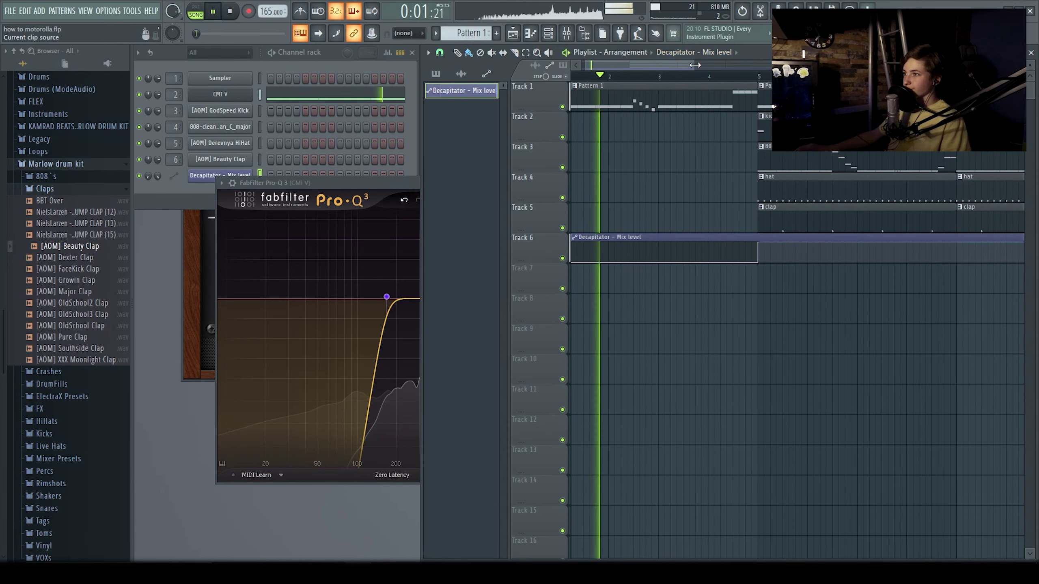
key("F9")
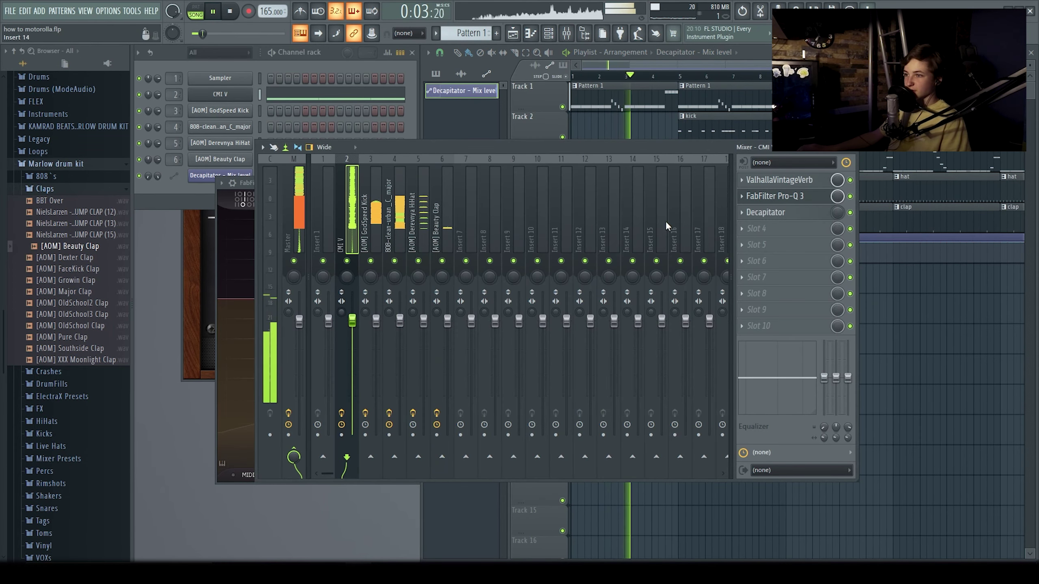
key("F9")
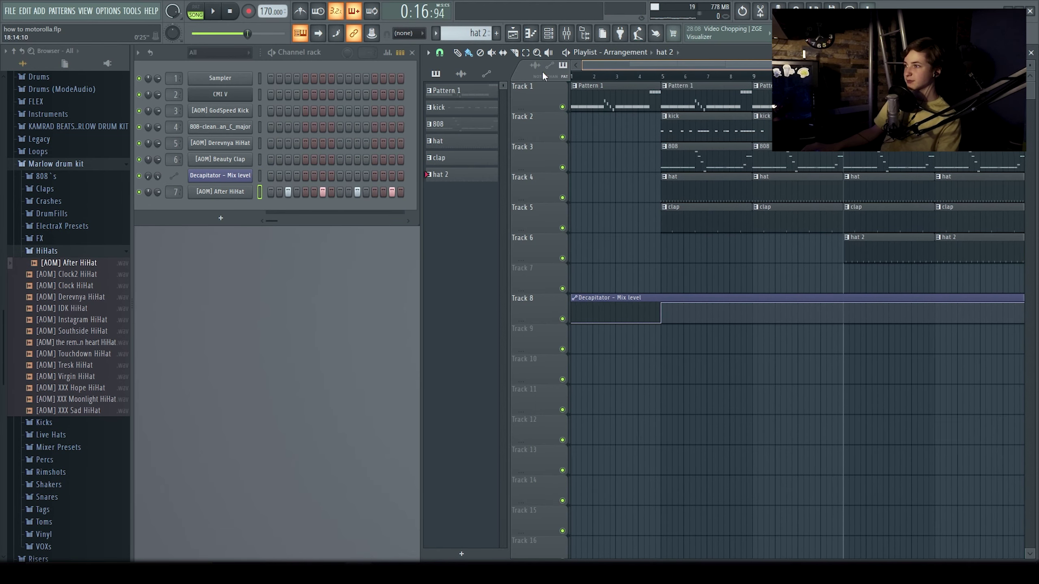
Duplicate the kick, 808, hat and clap clips in the playlist and position the copies from bar 21
left_click_drag(542, 76, 719, 95)
left_click_drag(891, 129, 721, 215)
key("ctrl+b")
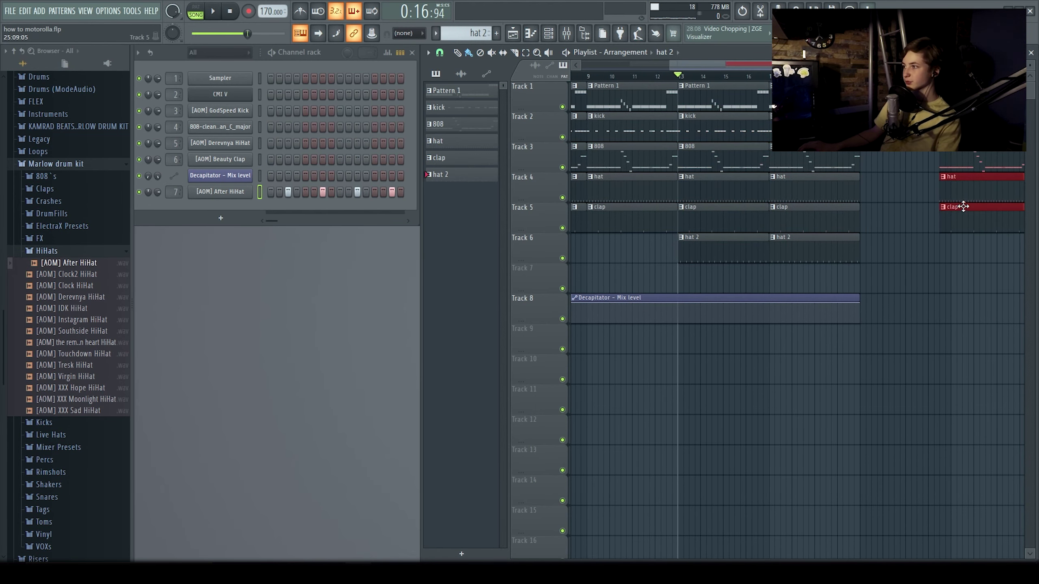
scroll(897, 97, "right", 5)
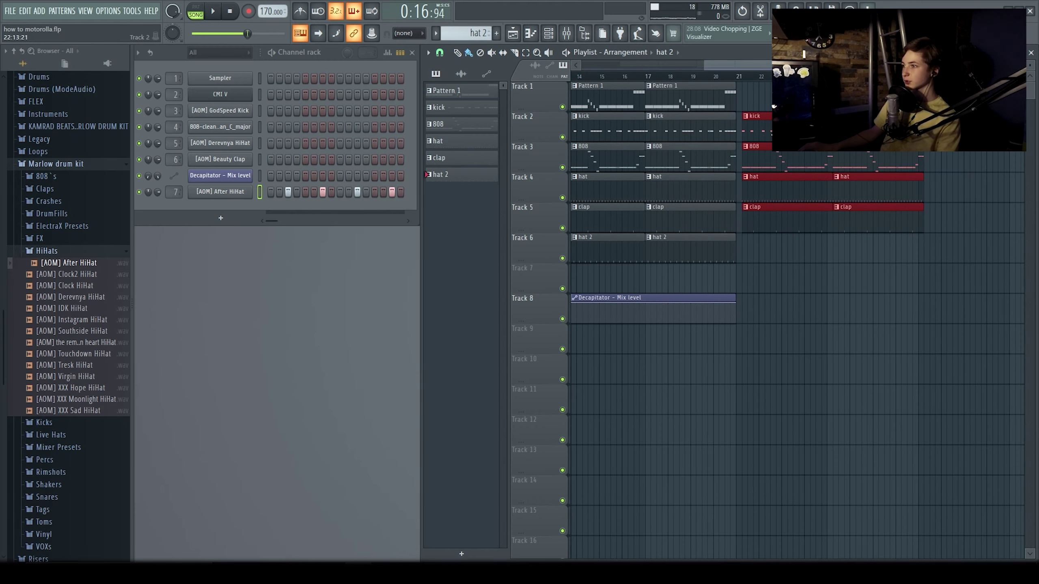
left_click_drag(778, 122, 773, 123)
Trim the copied drum clips to one four-bar block, move it to bar 21 and duplicate it once
left_click_drag(769, 89, 757, 219)
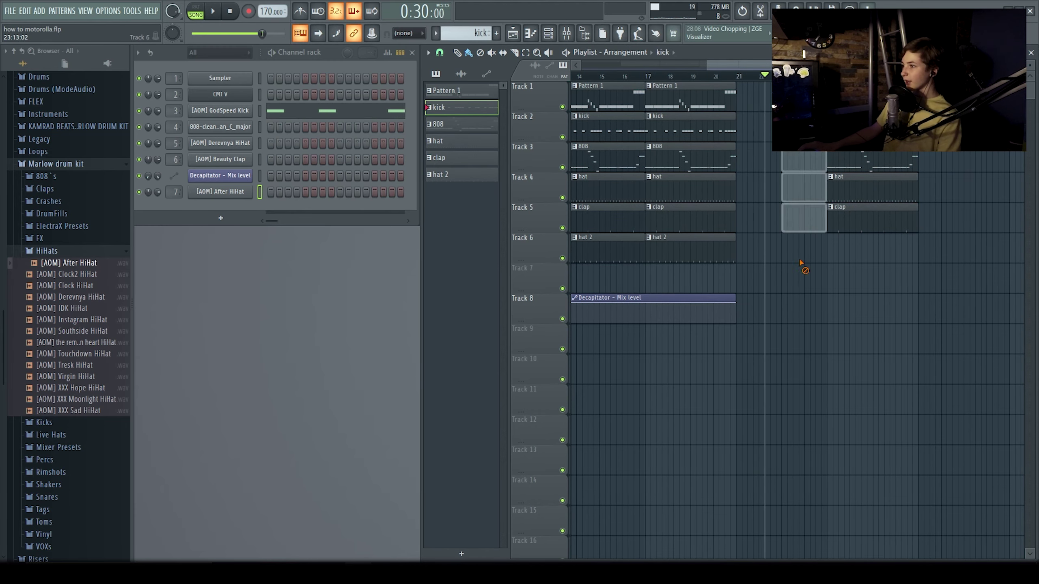
left_click_drag(835, 293, 778, 147)
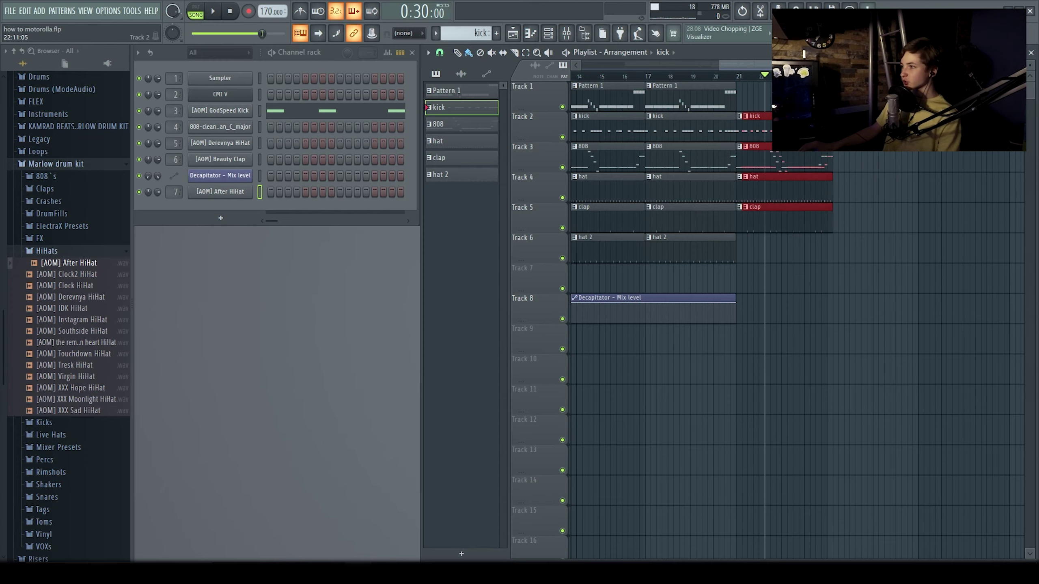
key("ctrl+b")
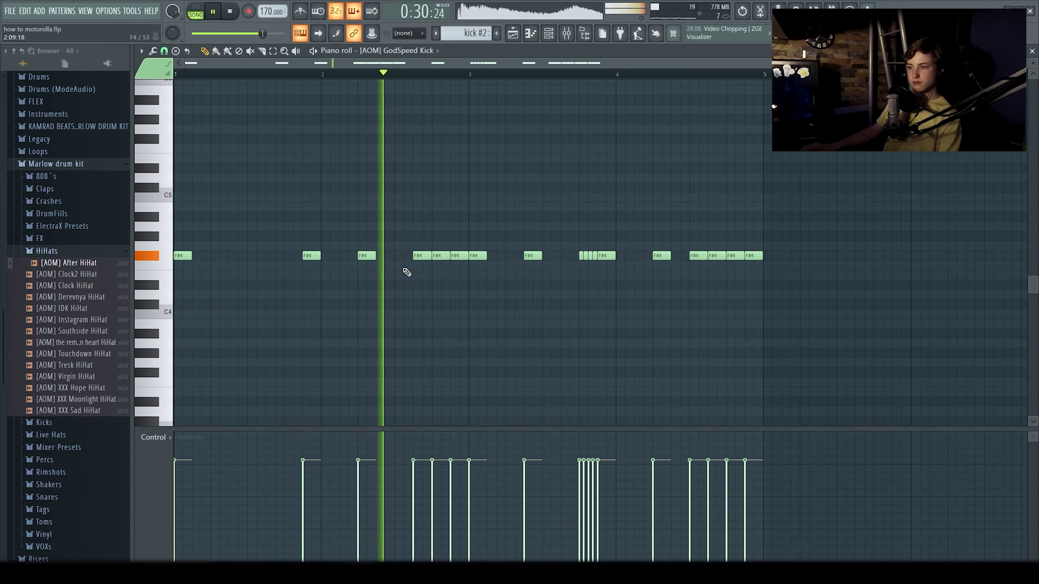
Add an F#4 kick note early in bar 4 of the kick #2 pattern
left_click(643, 256)
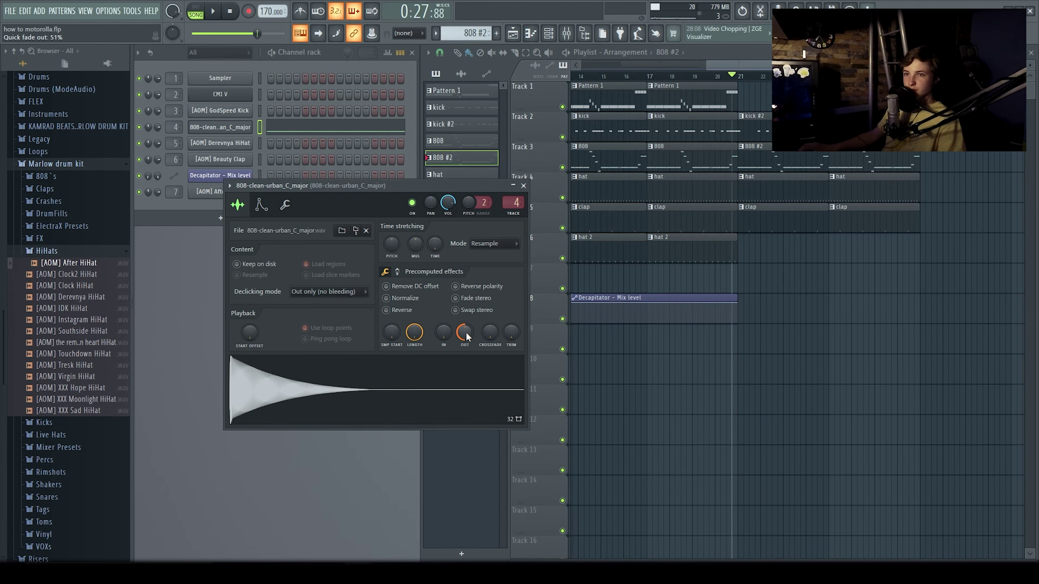
Raise the 808 sample's quick fade-out to 100% during playback
key("space")
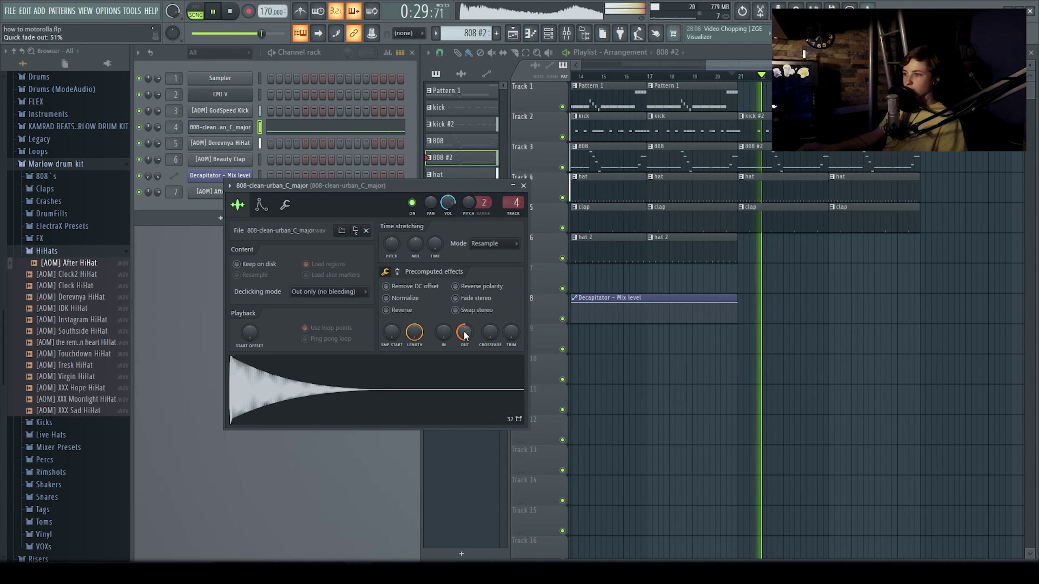
scroll(464, 334, "up", 5)
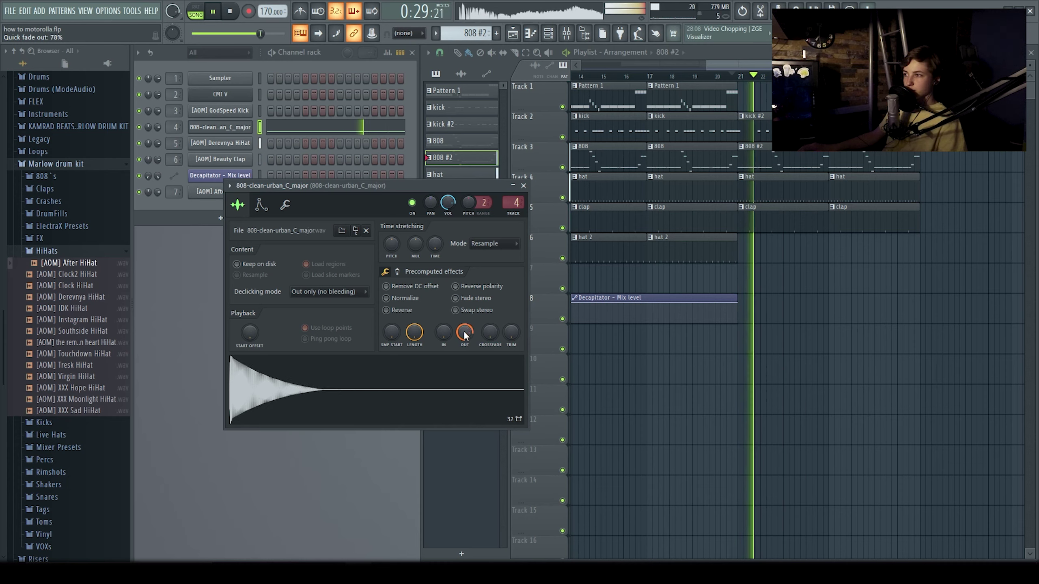
scroll(464, 335, "up", 4)
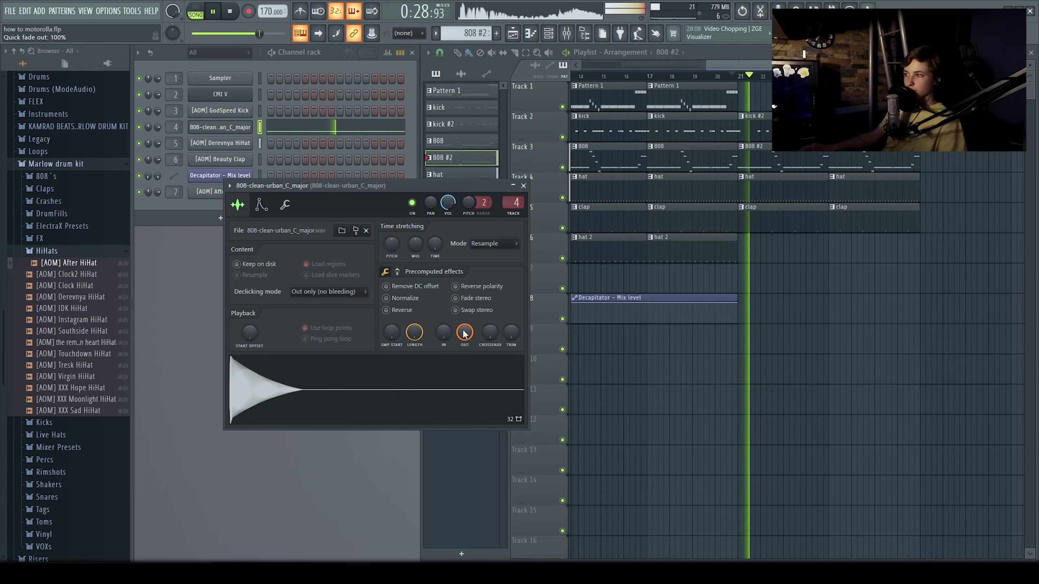
Transpose the notes in bars 1 to 4 of the 808 #3 pattern up two octaves and play them back
left_click_drag(723, 66, 660, 67)
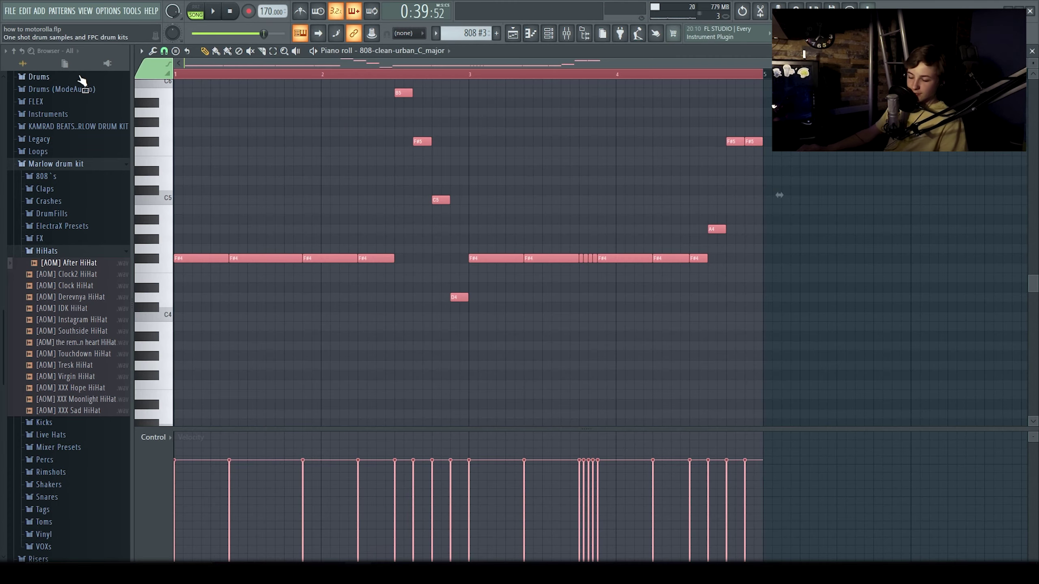
scroll(291, 214, "down", 5)
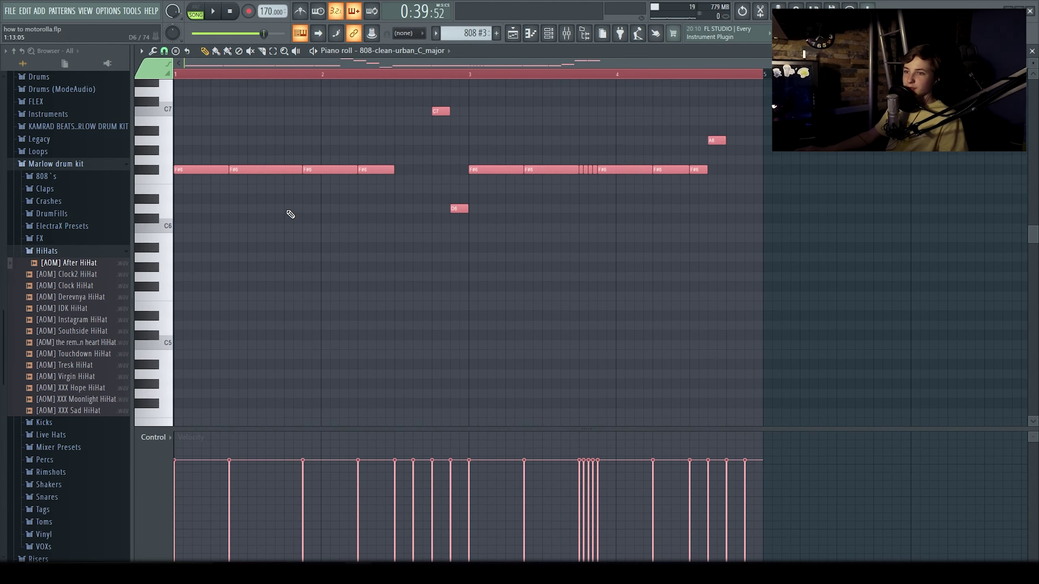
key("space")
key("F5")
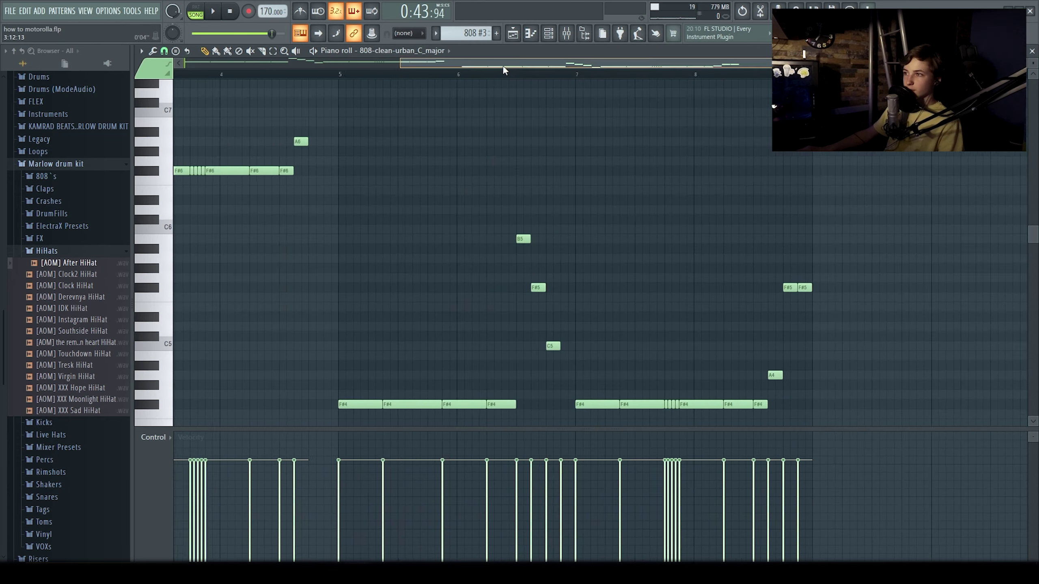
Try the 808 #3 notes in bars 5 to 8 a semitone higher, restore them and raise them an octave
left_click_drag(504, 66, 540, 67)
scroll(393, 222, "down", 5)
left_click_drag(822, 322, 253, 51)
key("shift+Up")
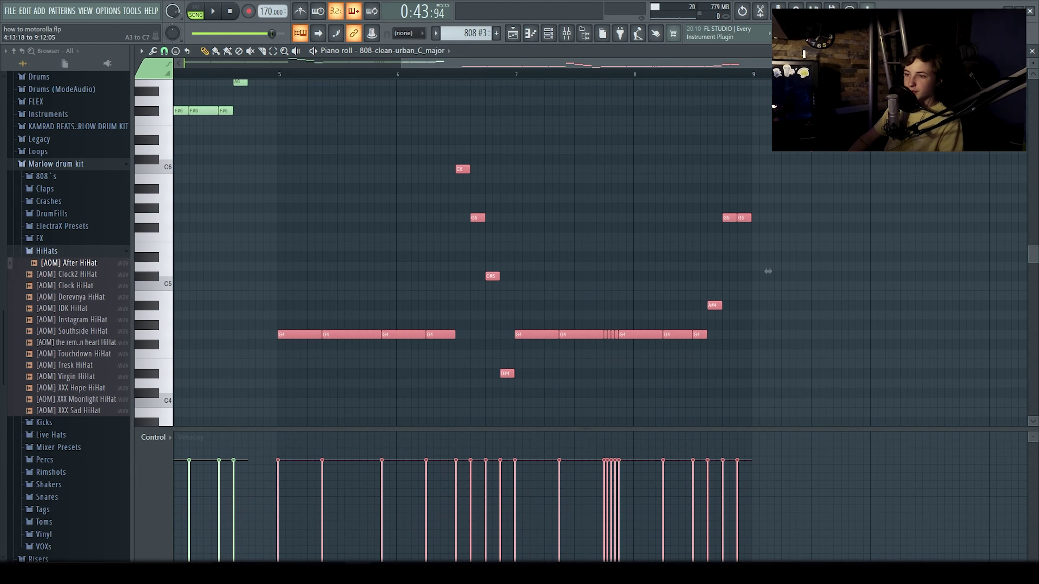
key("shift+Down")
key("ctrl+Up")
left_click_drag(633, 486, 151, 488)
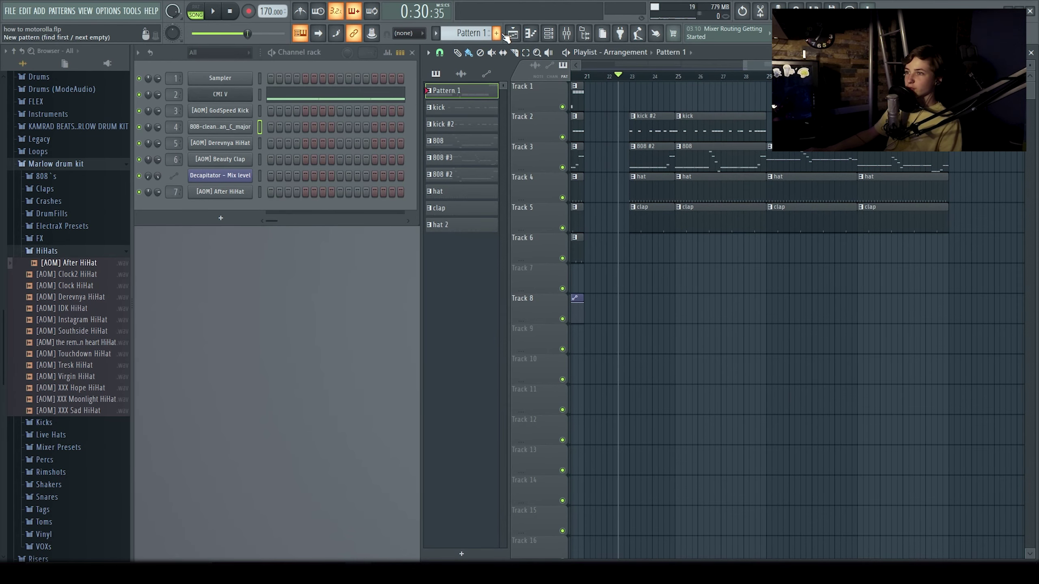
Create a new pattern with a two-bar phrase of four short high CMI V notes and duplicate the phrase three times
left_click(501, 35)
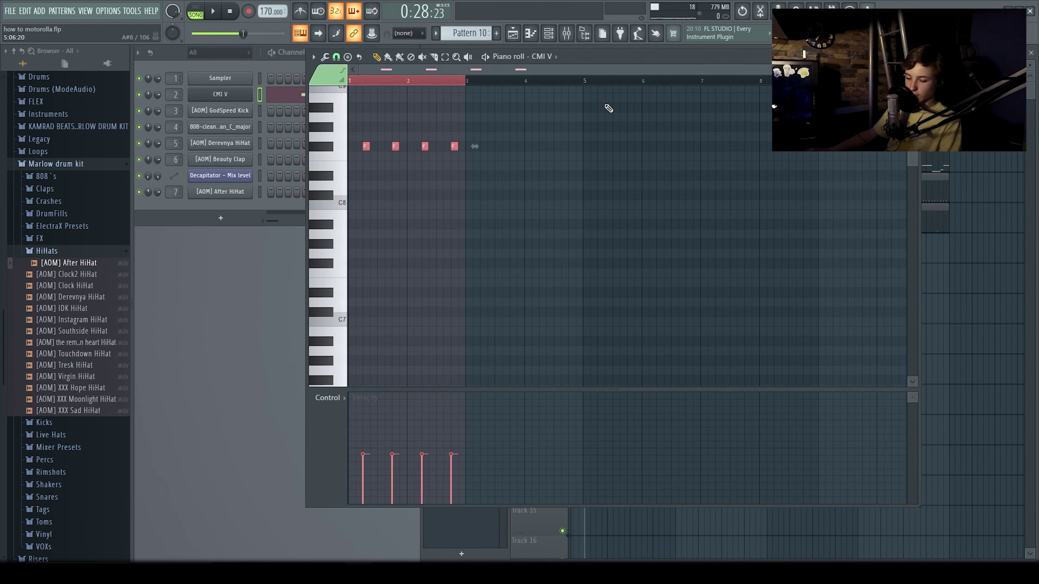
key("ctrl+b")
key("ctrl+b")
key("ctrl+b")
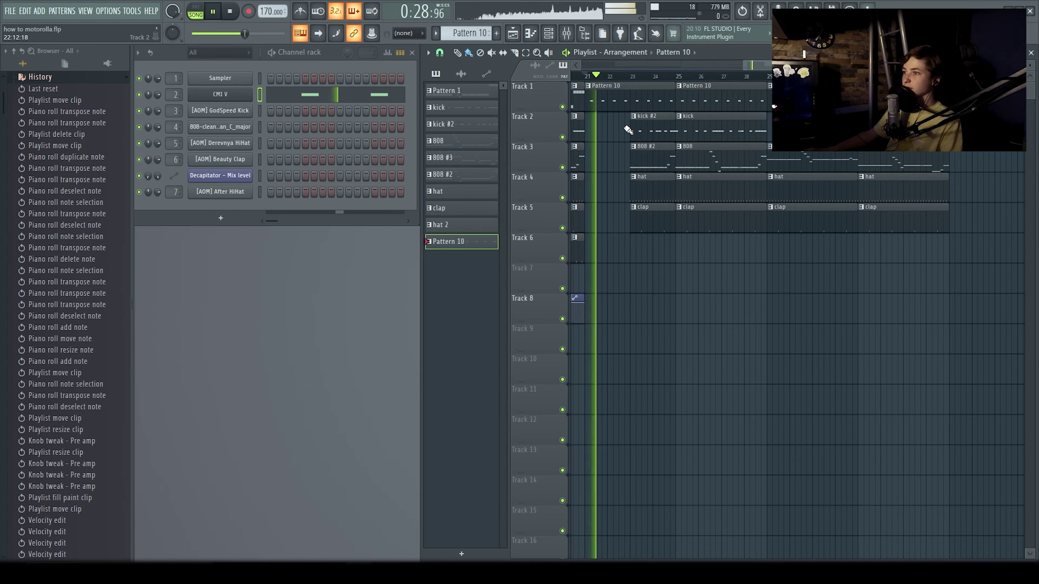
Place a second Decapitator mix-level automation clip on Track 8 at bar 21
left_click(591, 64)
left_click(779, 298)
left_click(693, 53)
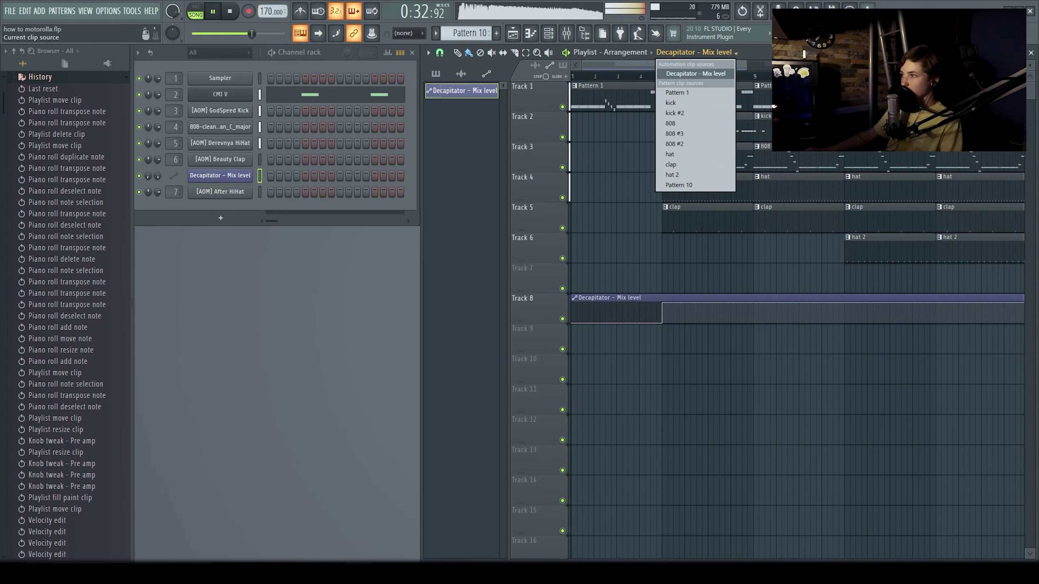
left_click(625, 65)
left_click_drag(625, 66, 747, 66)
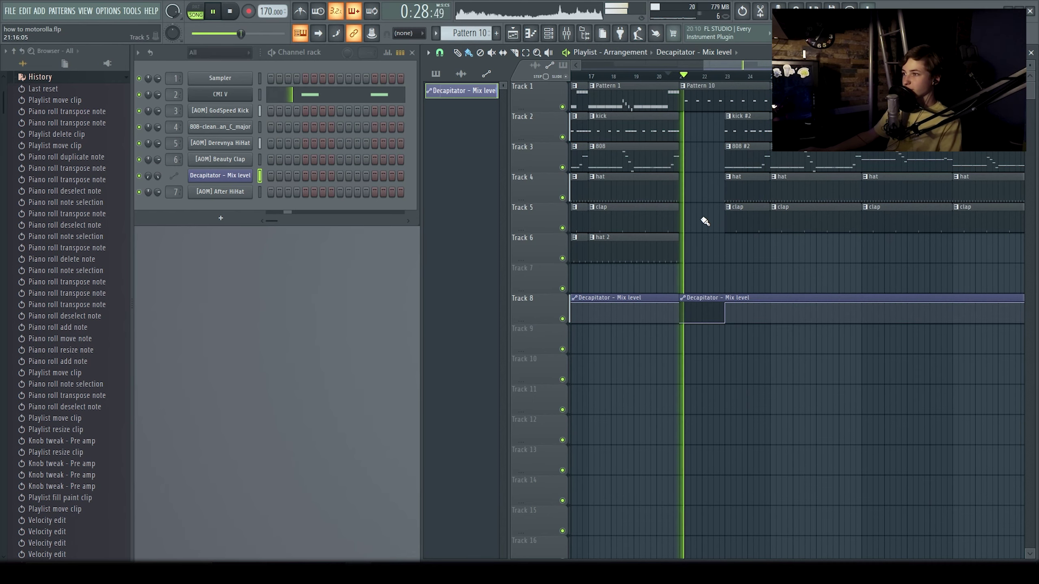
Try a slightly higher heat on the master's Little Radiator and replace the plugin with Radiator in slot 5
left_click_drag(862, 65, 923, 65)
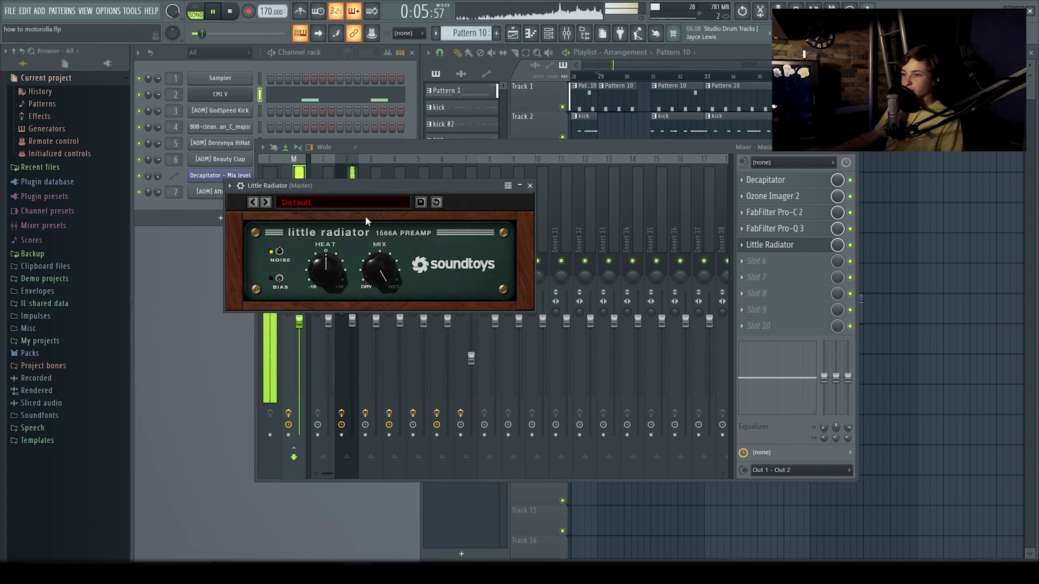
left_click_drag(336, 279, 341, 262)
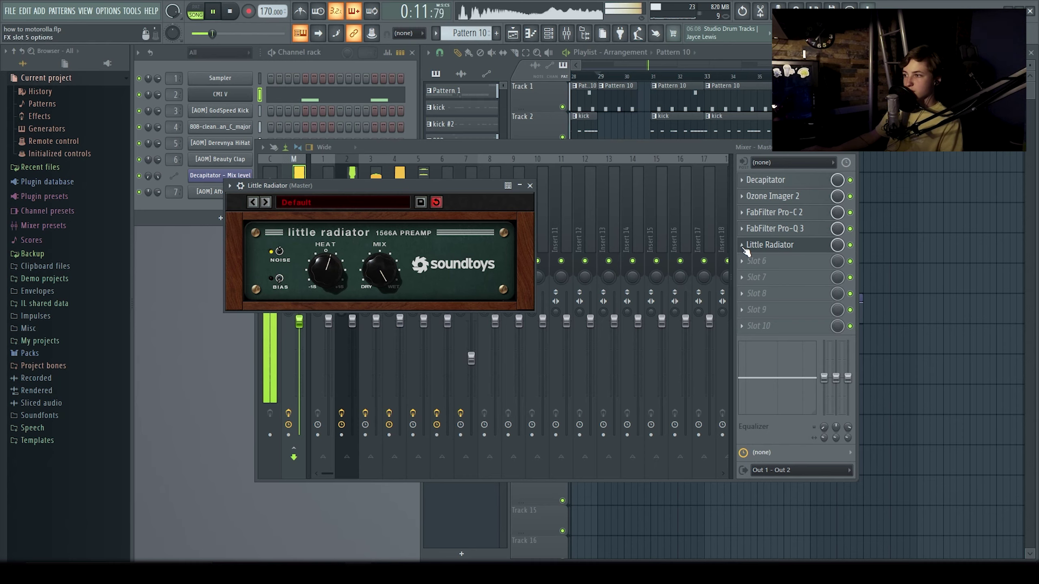
left_click(742, 246)
left_click(747, 268)
left_click(743, 246)
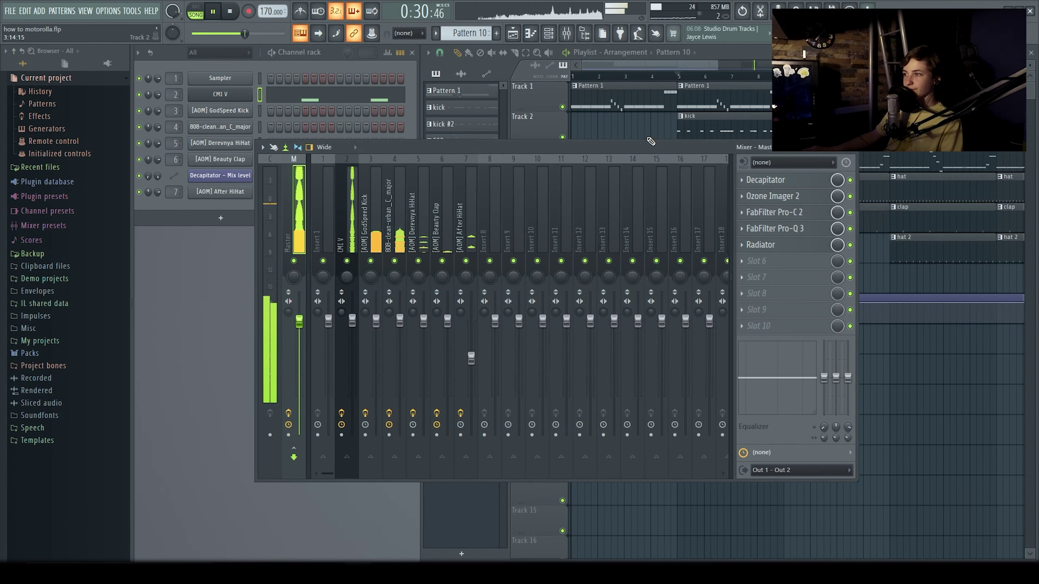
Examine the master's Radiator settings while the arrangement plays through the section after bar 21
left_click(664, 66)
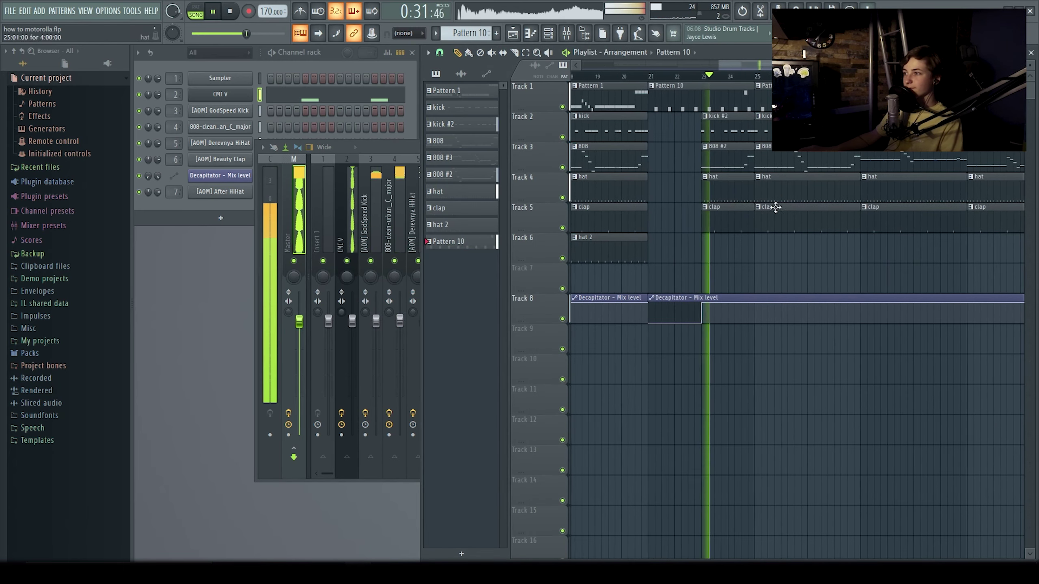
left_click(281, 203)
left_click(762, 245)
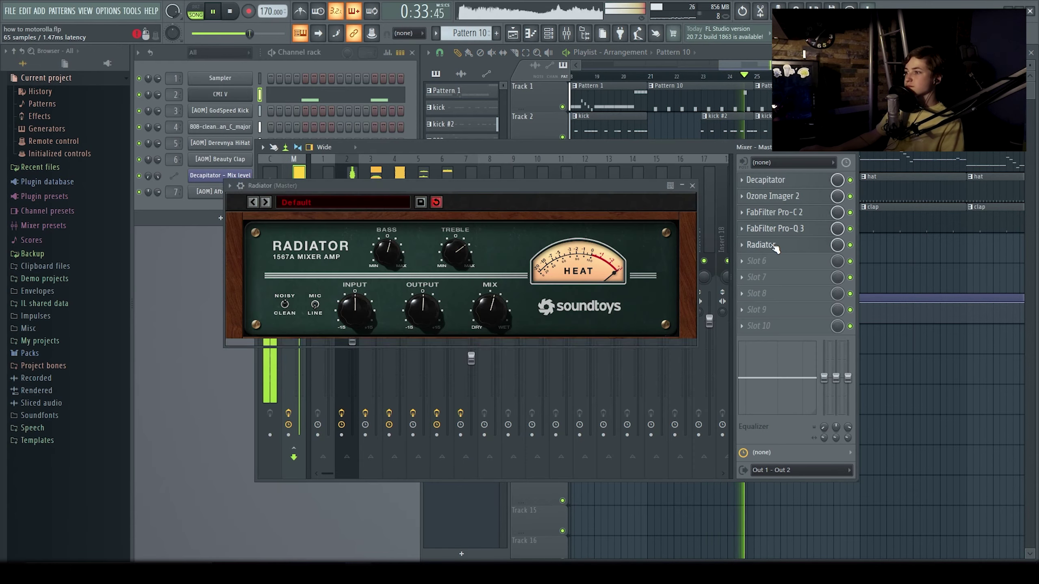
left_click(691, 185)
left_click(850, 148)
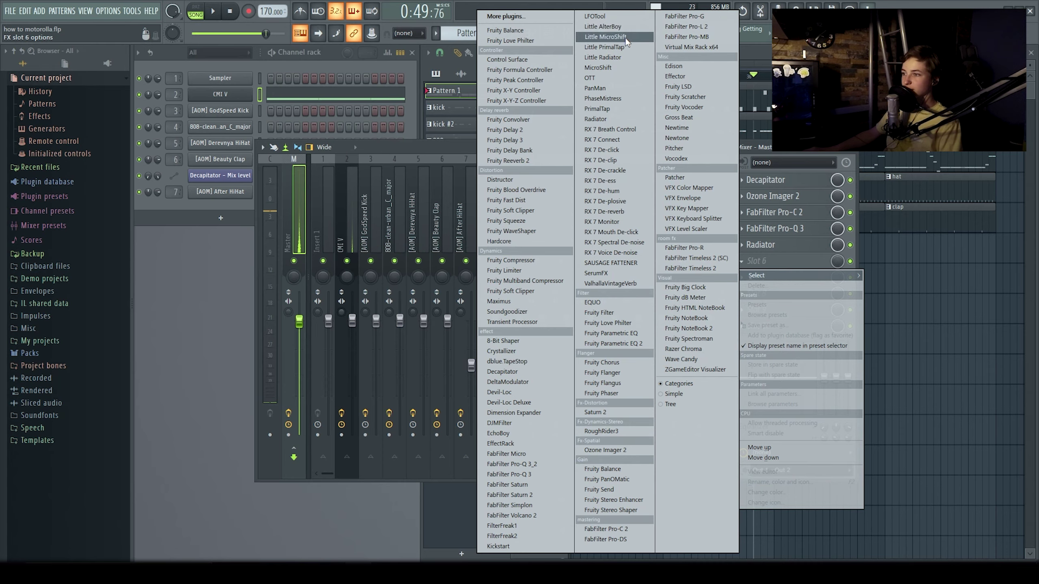
Add Fruity Love Philter to slot 6 of the master and load its Default preset
left_click(622, 40)
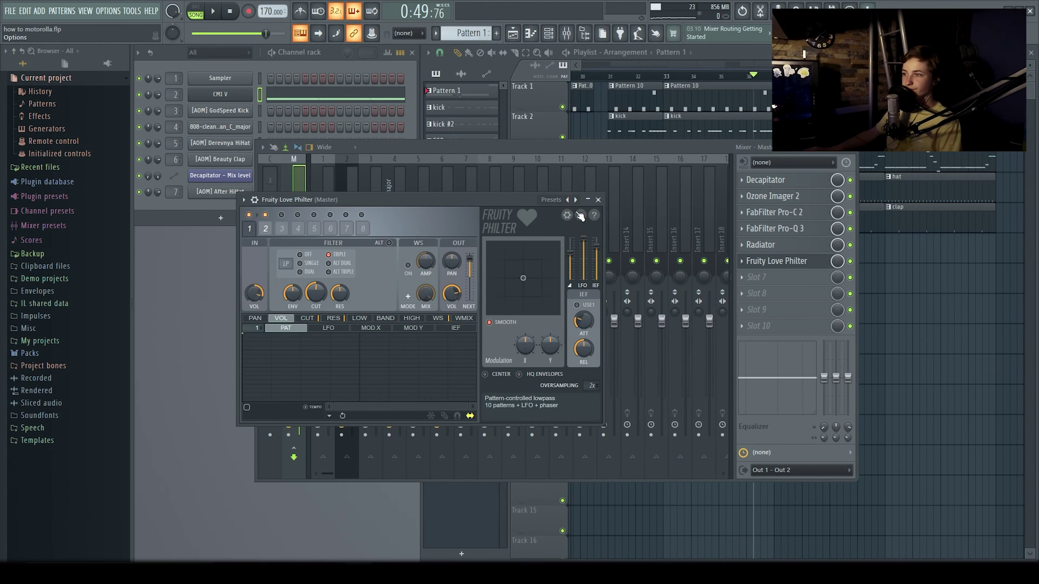
left_click(580, 216)
left_click(597, 17)
Create an automation clip for the Love Philter's cutoff frequency, close the plugin and toggle song playback
right_click(312, 291)
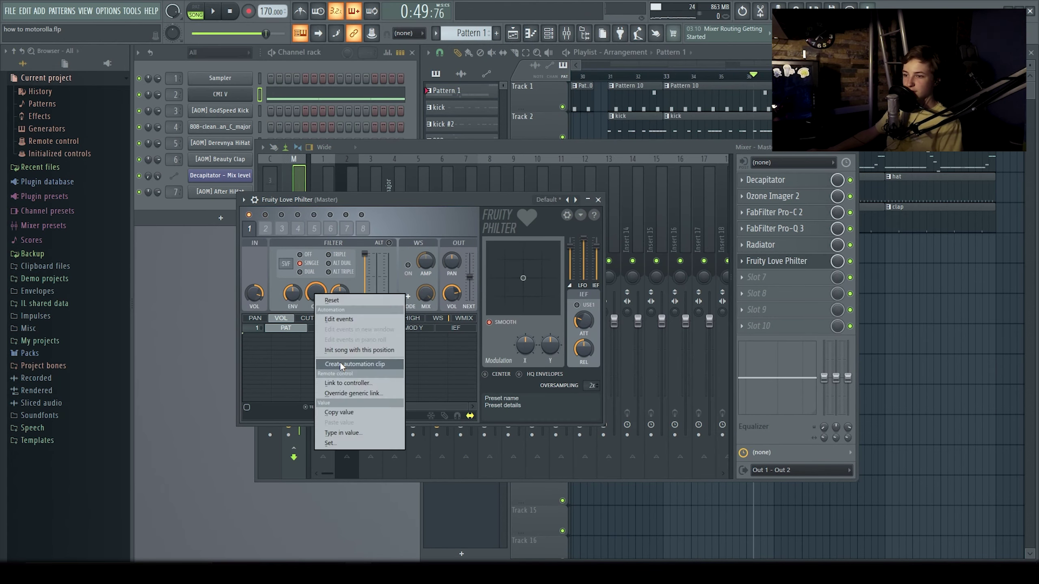
left_click(340, 362)
left_click(598, 200)
key("space")
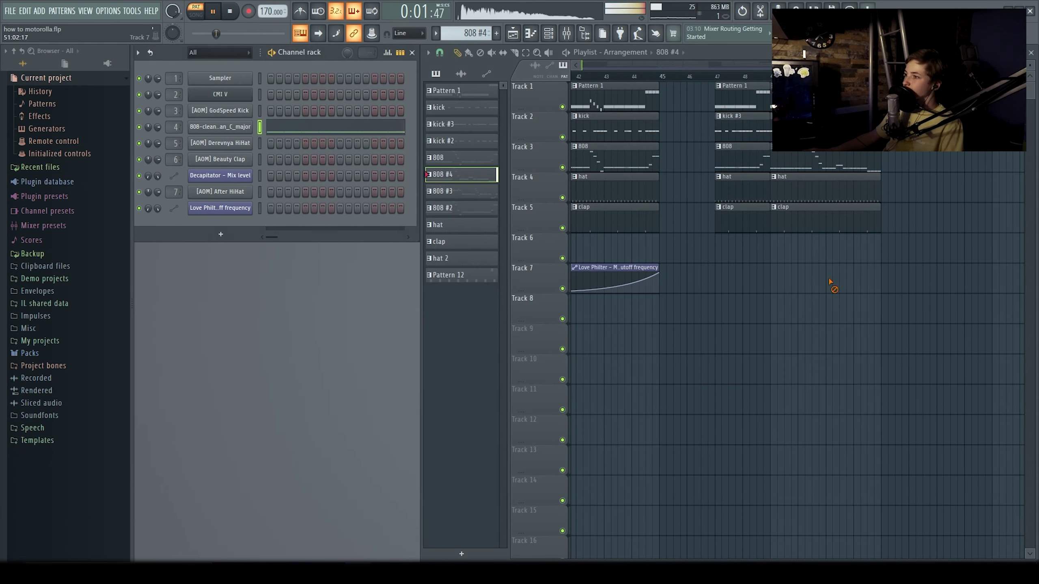
Place an 808 #4 clip on Track 3 at bar 45 and shift it to bar 47
left_click(662, 159)
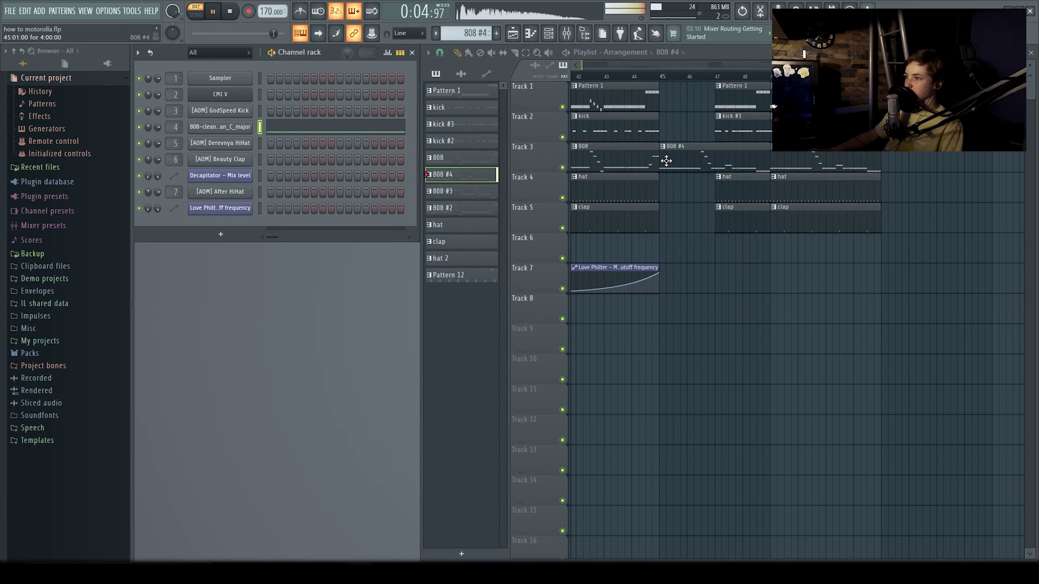
left_click_drag(662, 160, 715, 161)
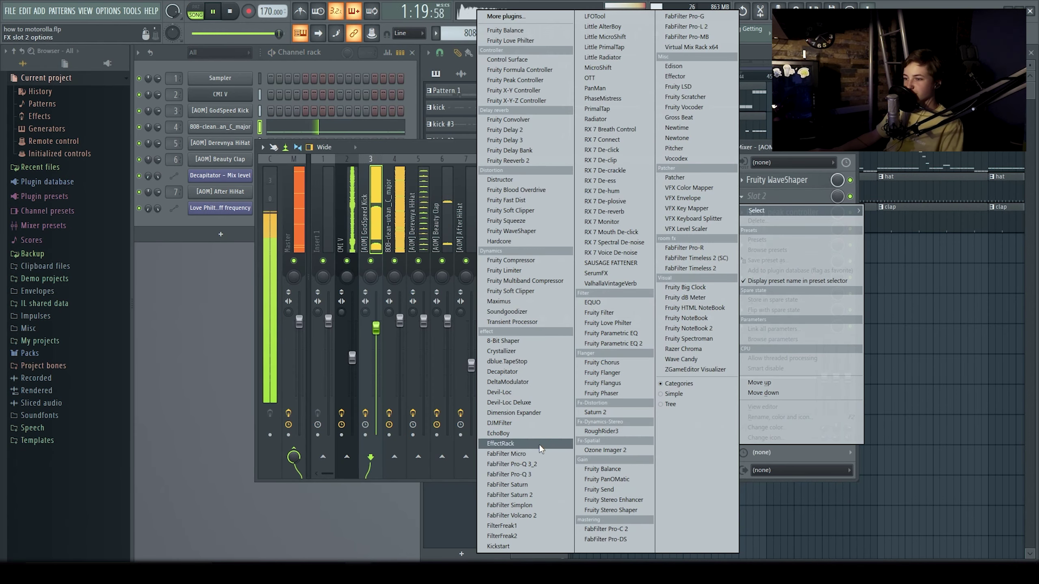
Add FabFilter Pro-Q 3 to slot 2 of the GodSpeed Kick mixer track
left_click(539, 444)
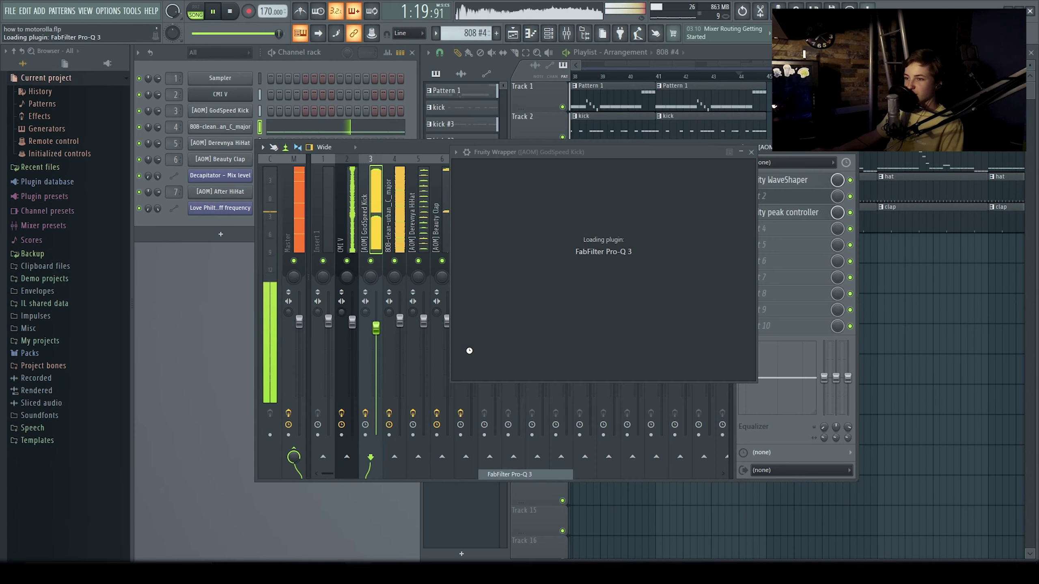